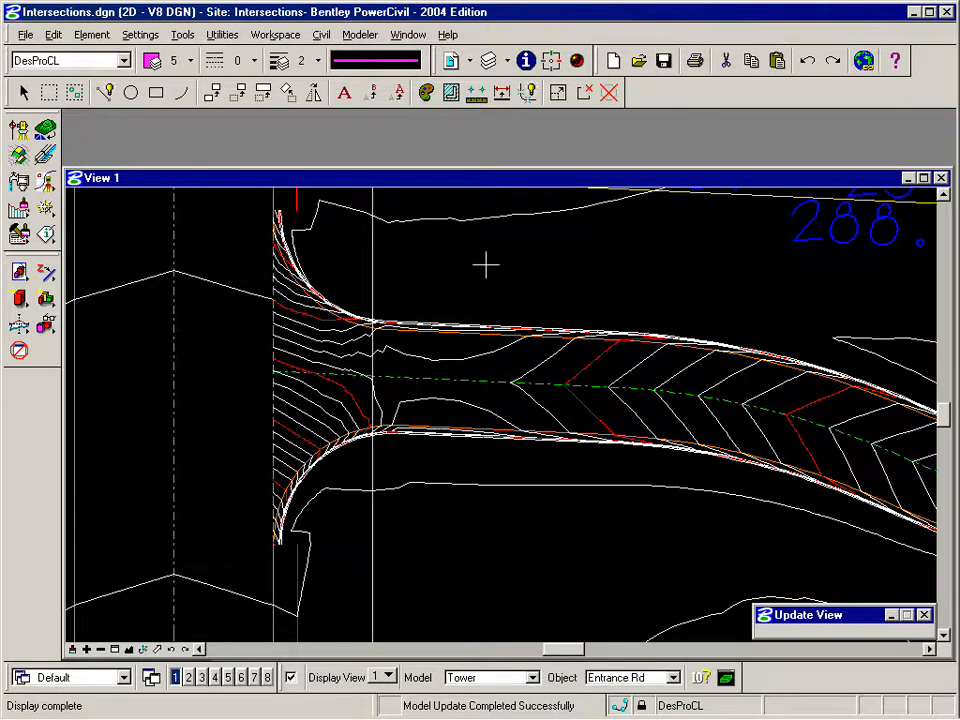
Show View 2 and bring up the site profile cell settings through the active profile controls.
{"action": "left_click", "coordinate": [188, 677]}
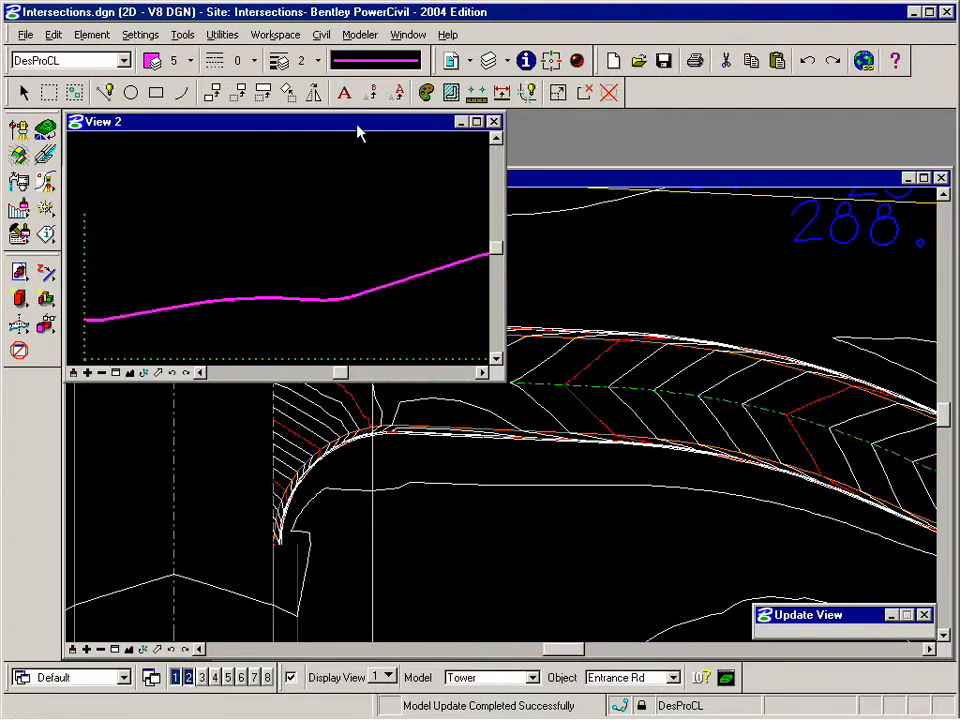
{"action": "left_click", "coordinate": [48, 276]}
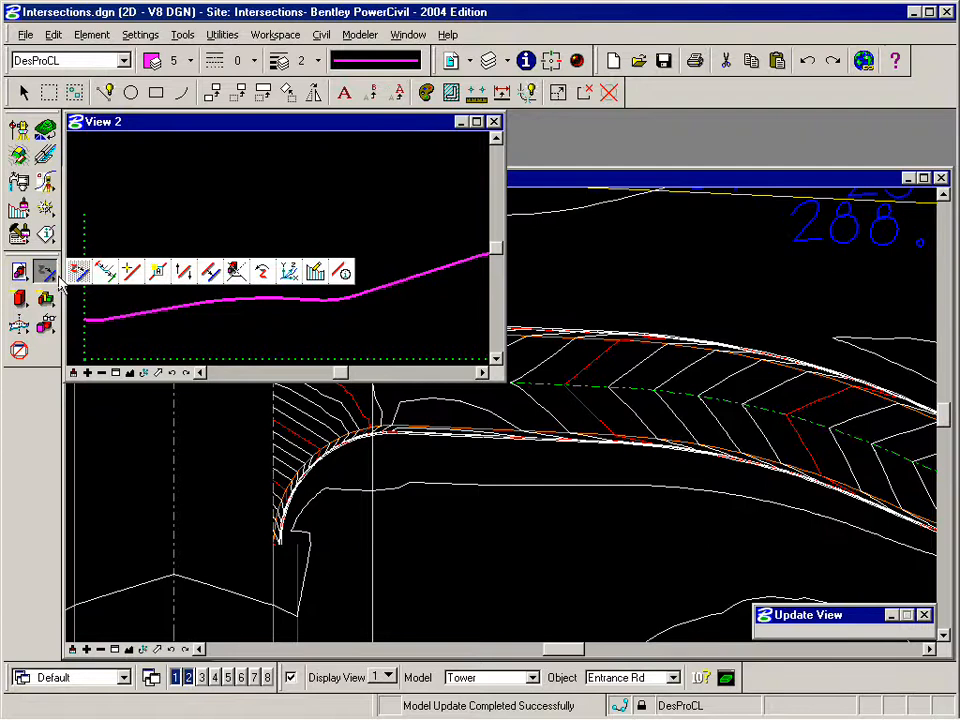
{"action": "left_click", "coordinate": [316, 273]}
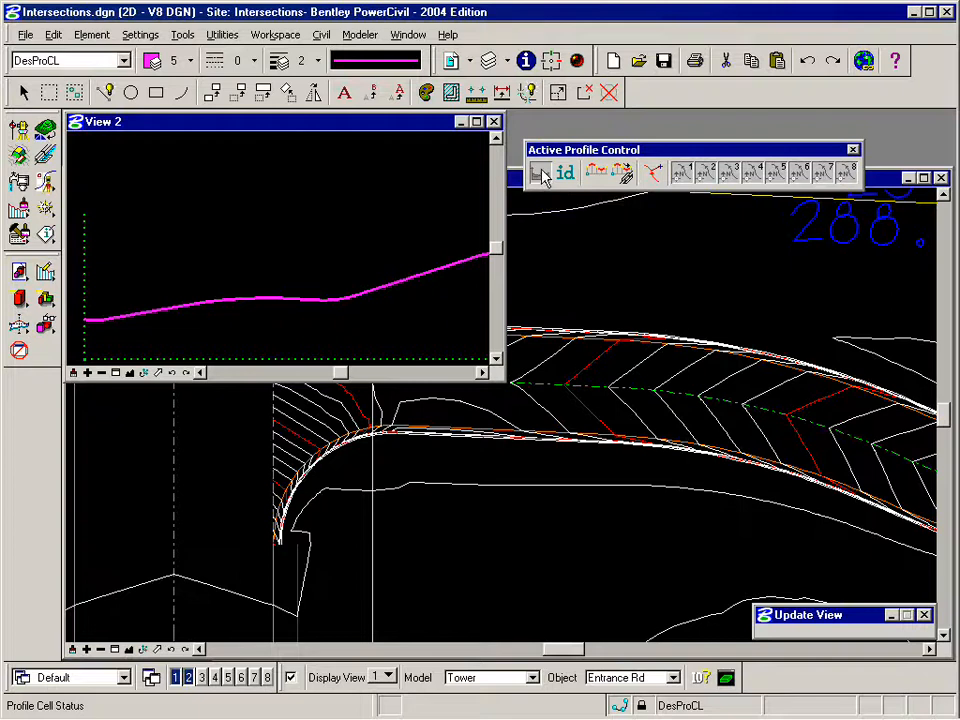
{"action": "left_click", "coordinate": [541, 175]}
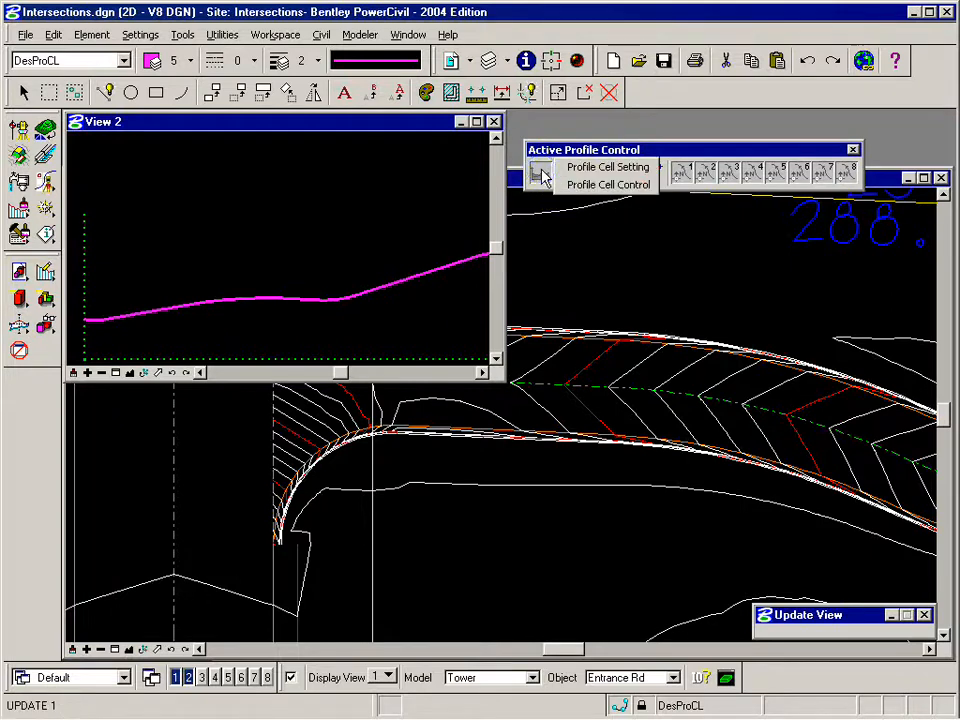
{"action": "left_click", "coordinate": [593, 170]}
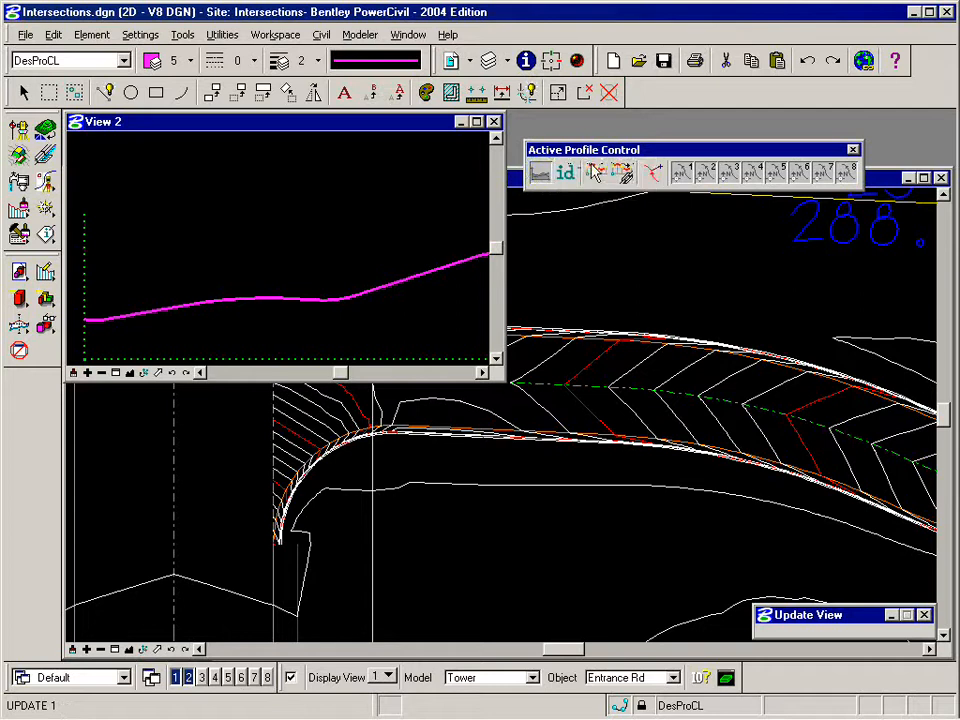
{"action": "left_click_drag", "start_coordinate": [399, 333], "coordinate": [853, 219]}
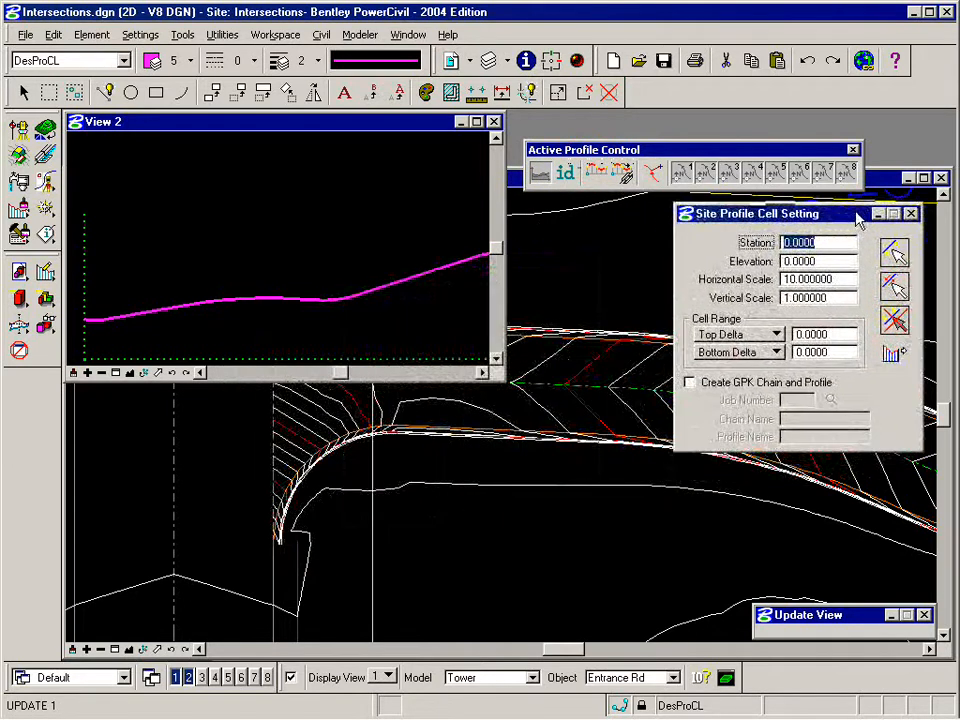
Build the profile's element chain from the main road edge, the lower return curve and the entrance road's lower edge.
{"action": "left_click", "coordinate": [897, 253]}
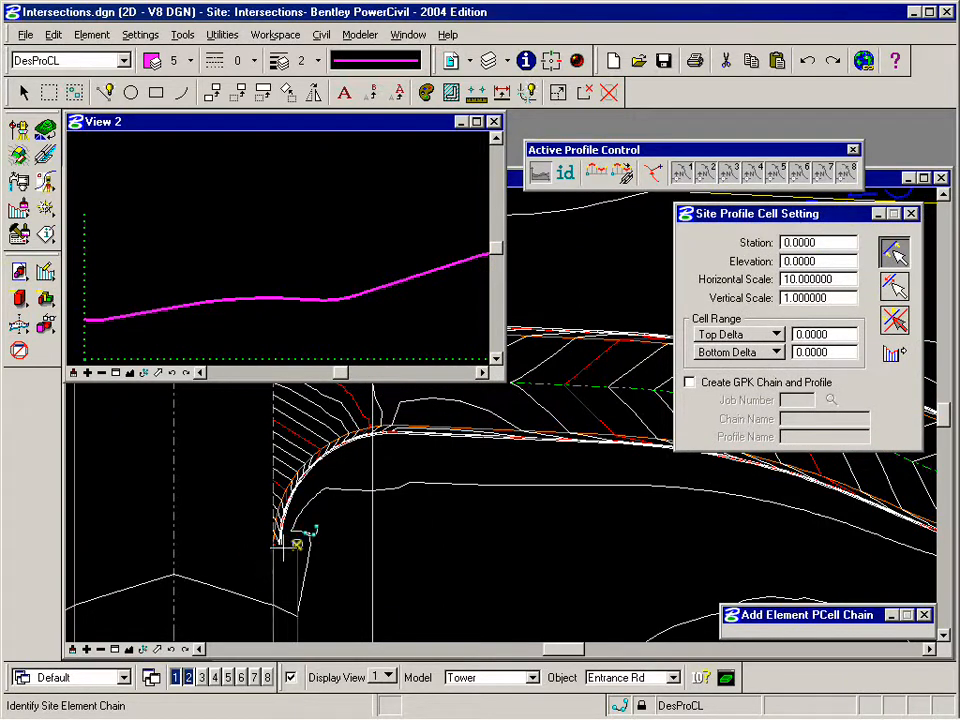
{"action": "left_click", "coordinate": [300, 535]}
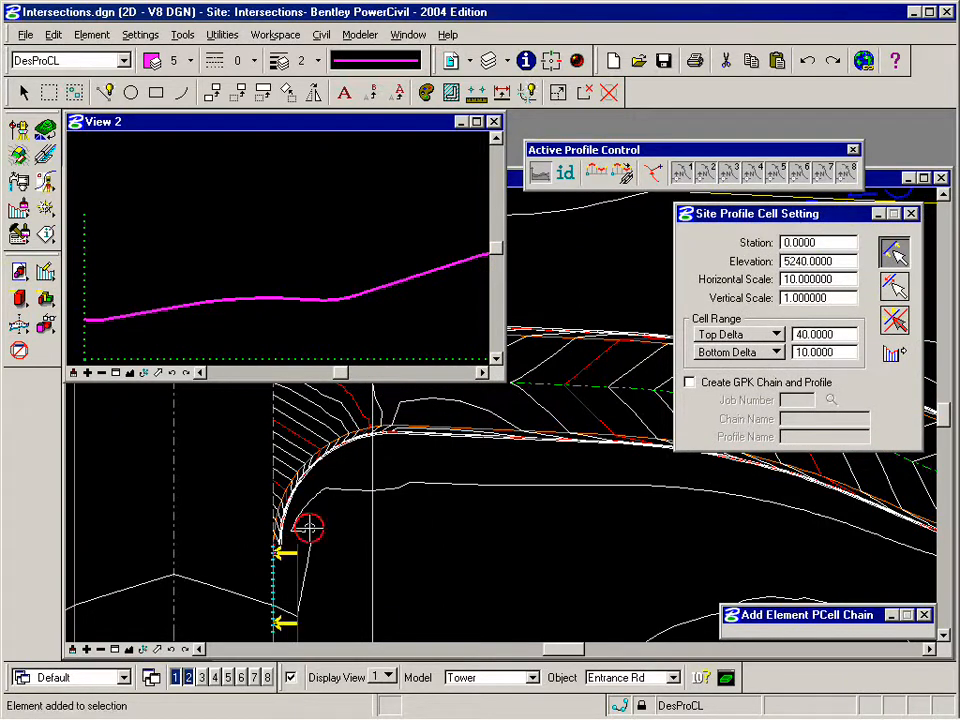
{"action": "left_click", "coordinate": [304, 456]}
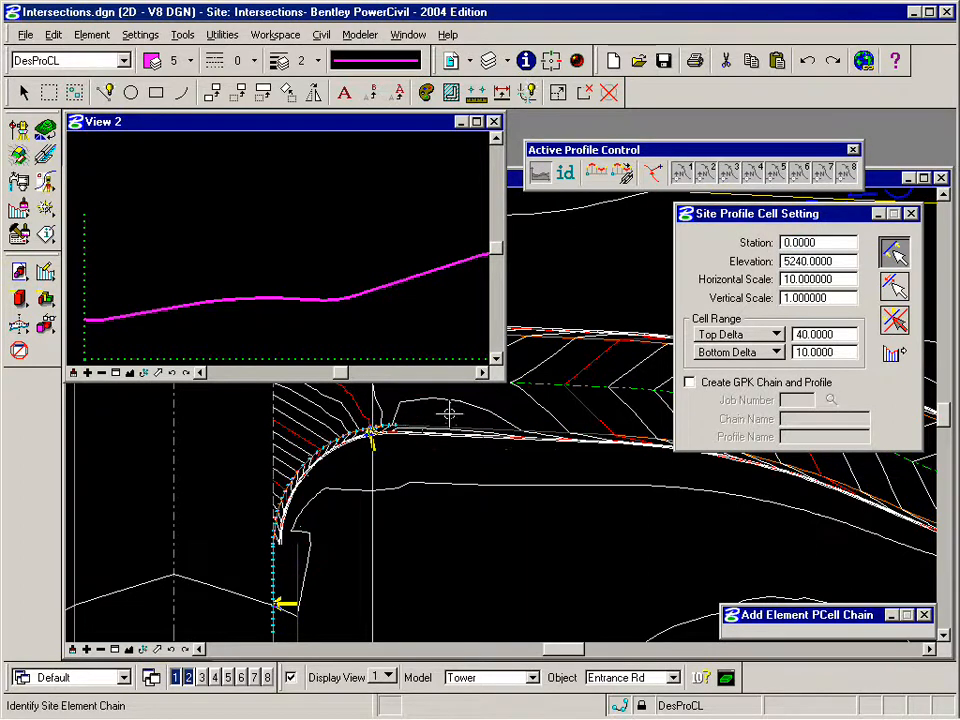
{"action": "left_click", "coordinate": [450, 413]}
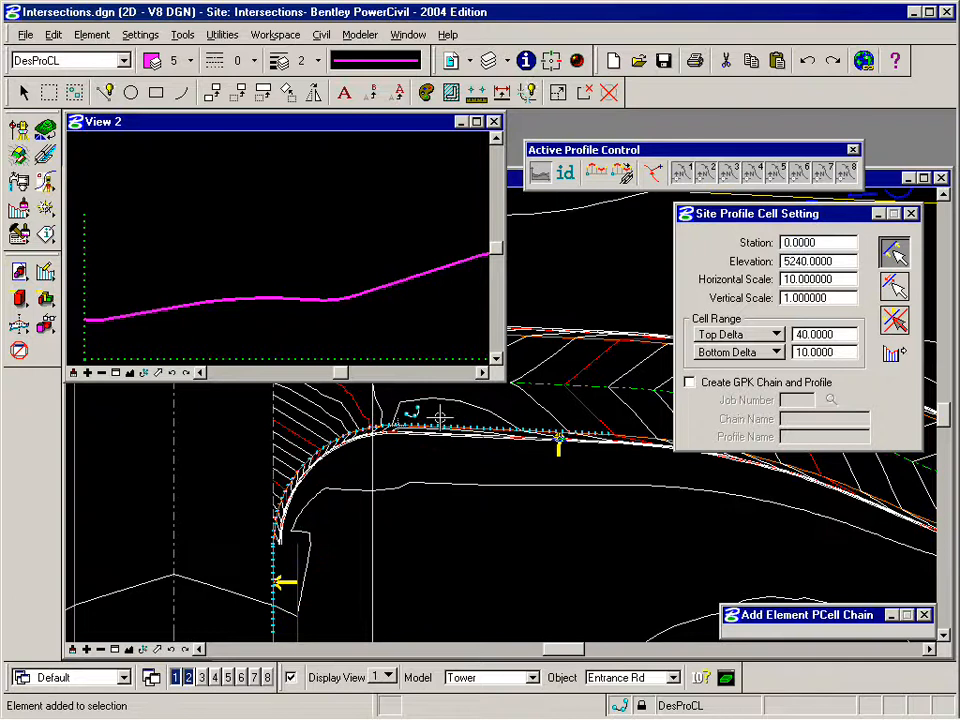
Place the site profile cell above the existing profile in View 2 and set that view to display the profile.
{"action": "left_click", "coordinate": [895, 355]}
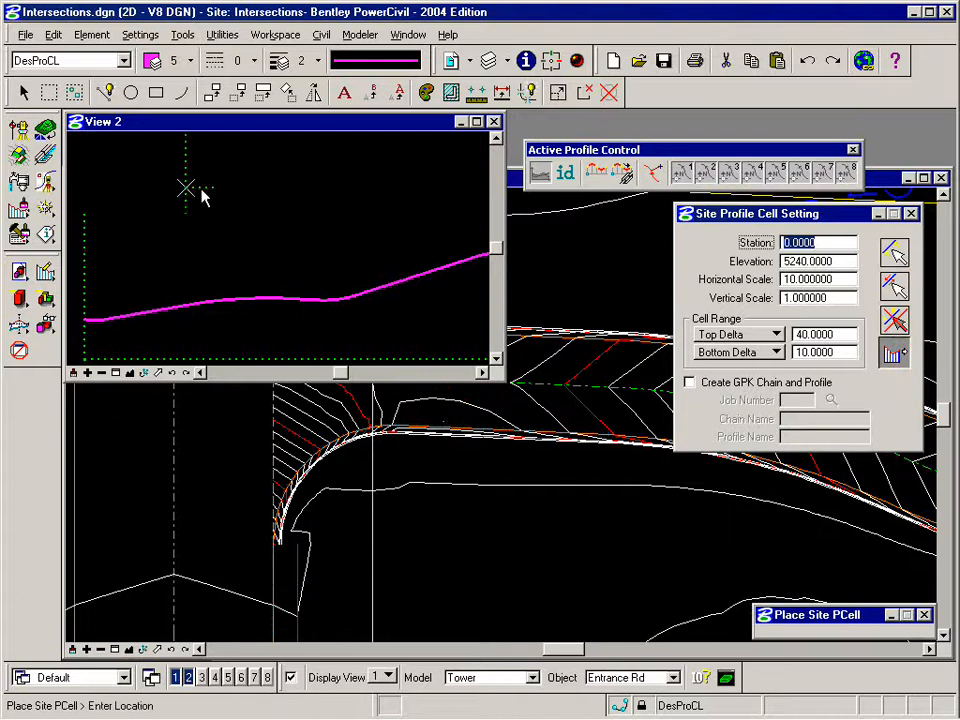
{"action": "left_click", "coordinate": [89, 176]}
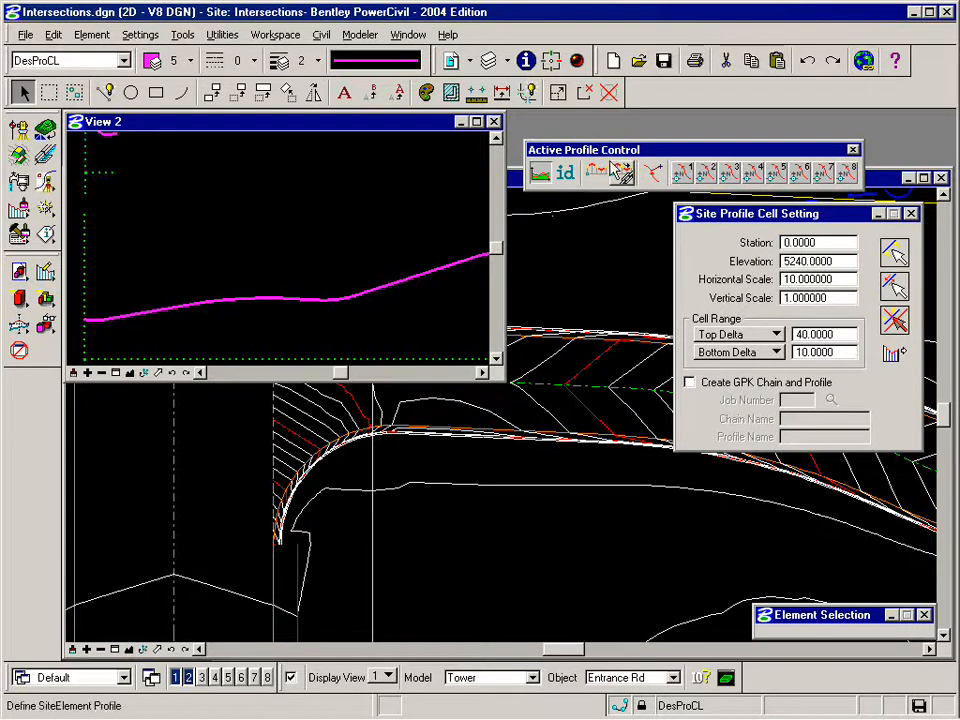
{"action": "right_click", "coordinate": [707, 177]}
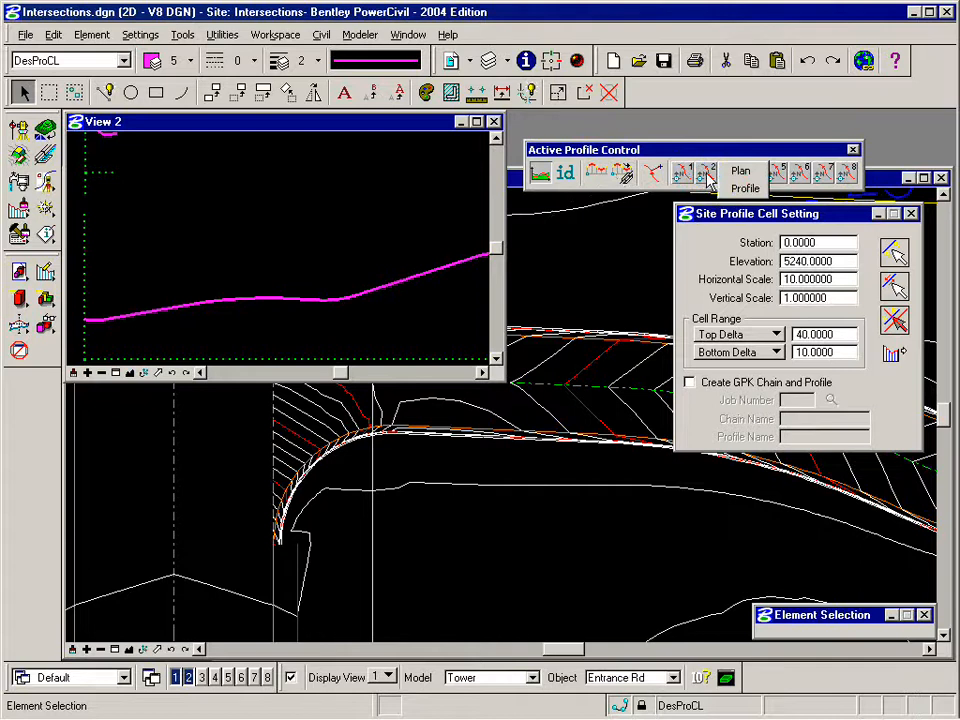
{"action": "left_click", "coordinate": [744, 188]}
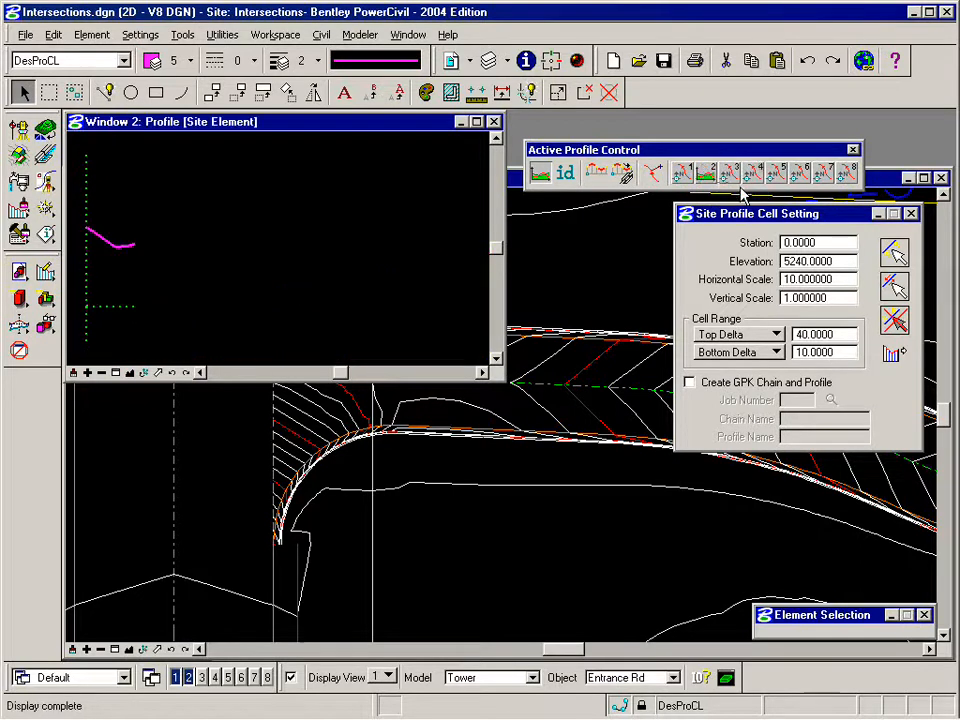
Draw a vertical line by points over the profile's descending section, about 48.5 long at about -7.3% slope.
{"action": "left_click", "coordinate": [113, 242]}
{"action": "left_click", "coordinate": [115, 372]}
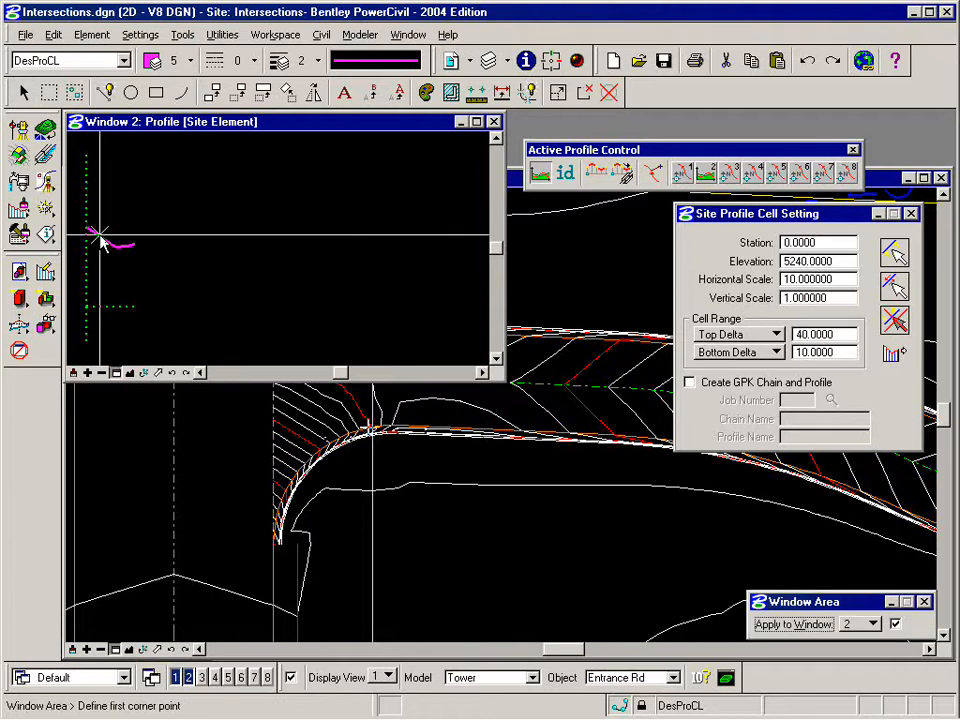
{"action": "left_click", "coordinate": [99, 234]}
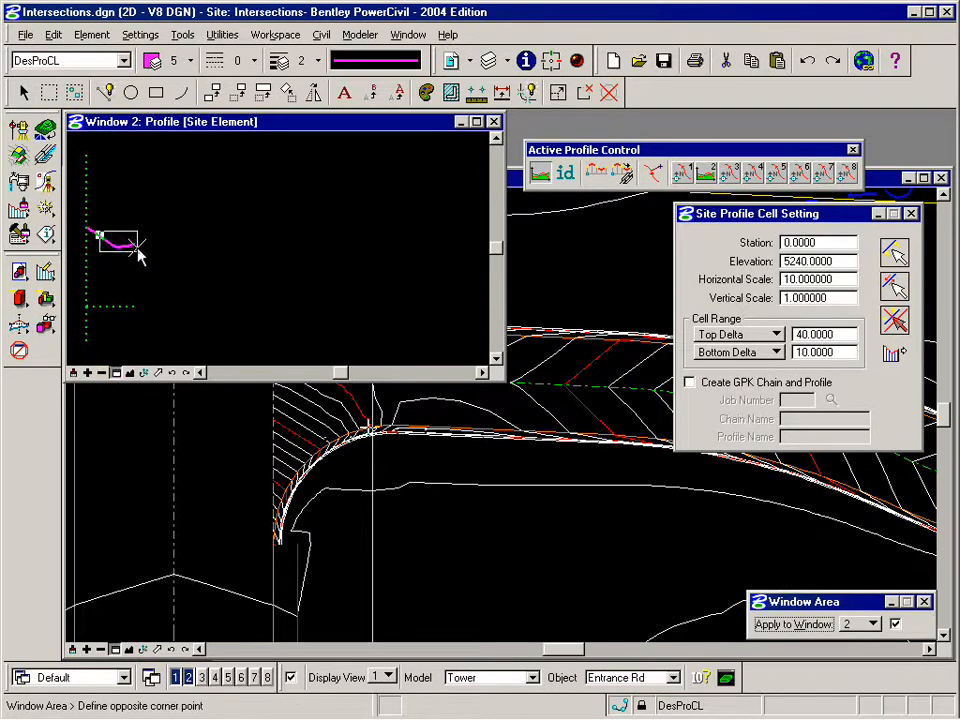
{"action": "left_click", "coordinate": [139, 254]}
{"action": "right_click", "coordinate": [146, 253]}
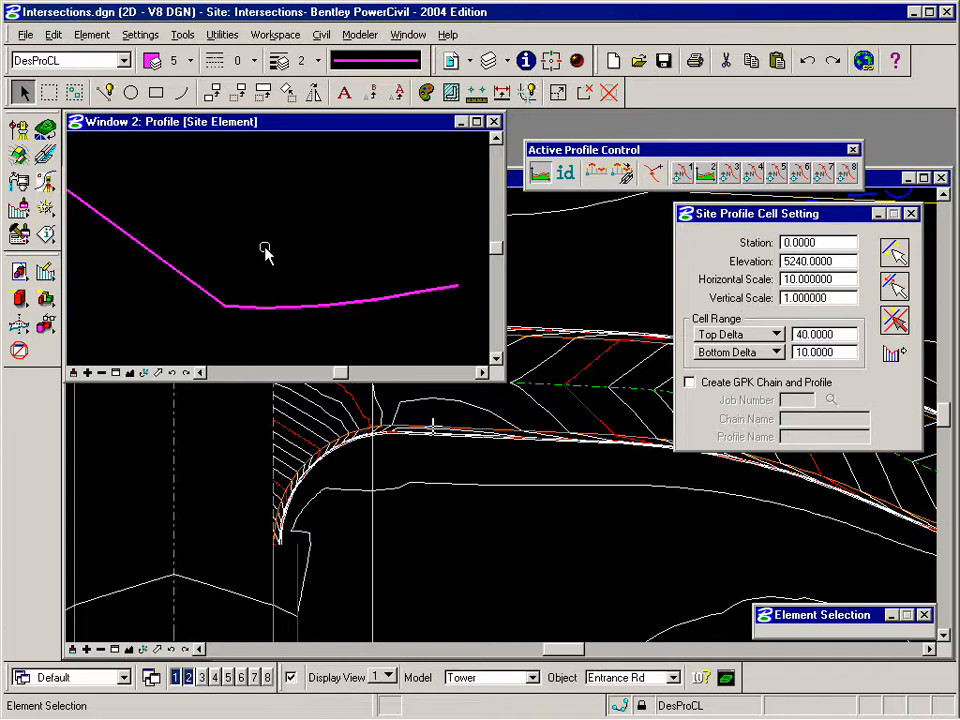
{"action": "left_click", "coordinate": [596, 176]}
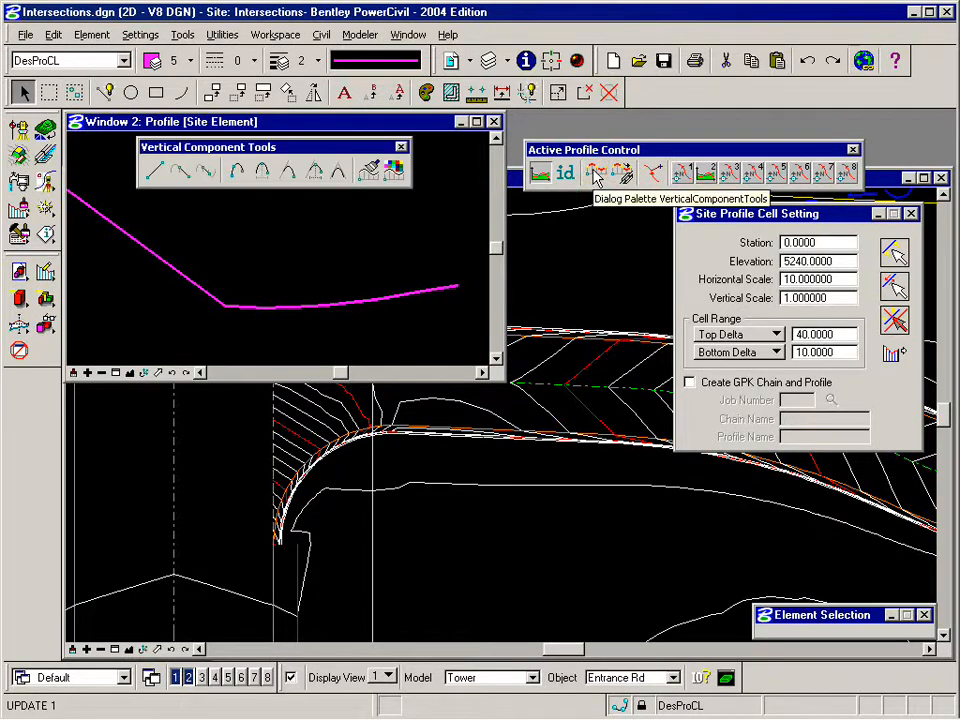
{"action": "left_click", "coordinate": [154, 172]}
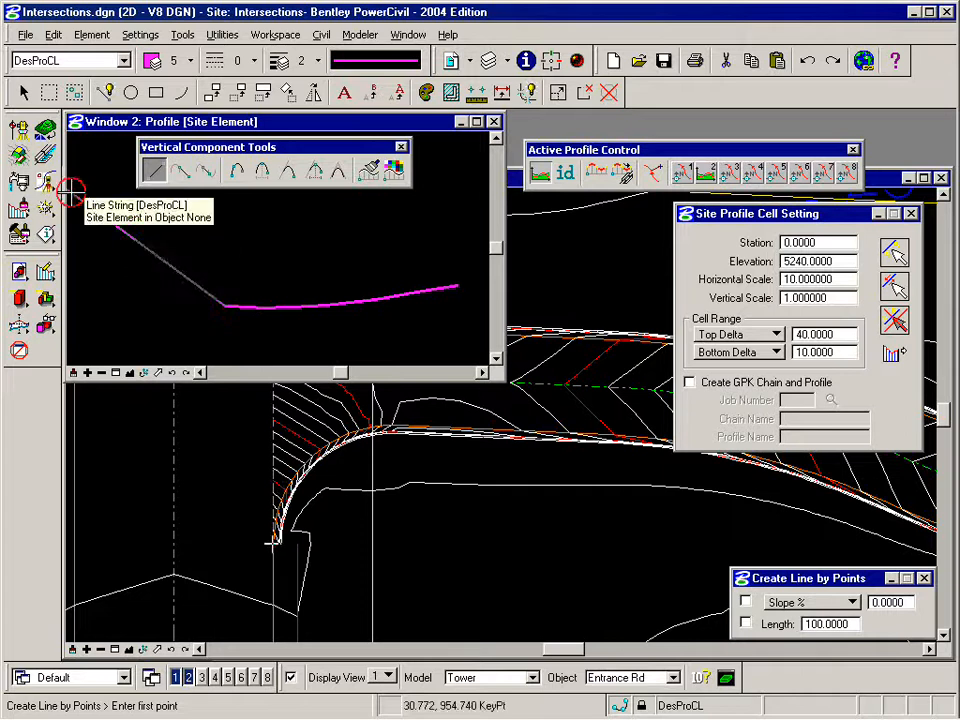
{"action": "left_click", "coordinate": [90, 181]}
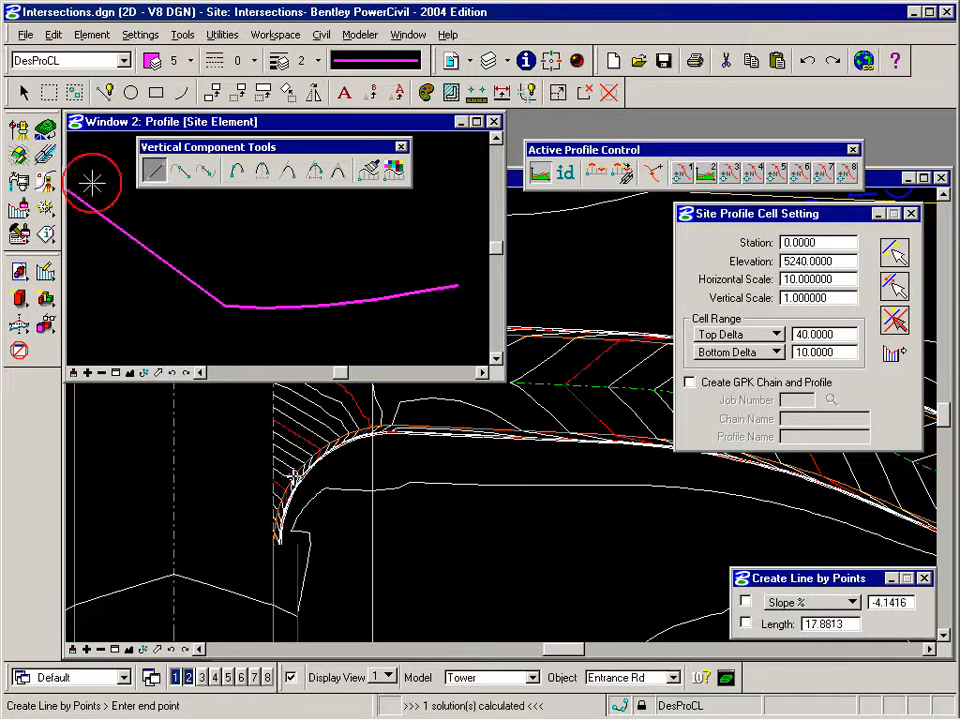
{"action": "left_click", "coordinate": [218, 298]}
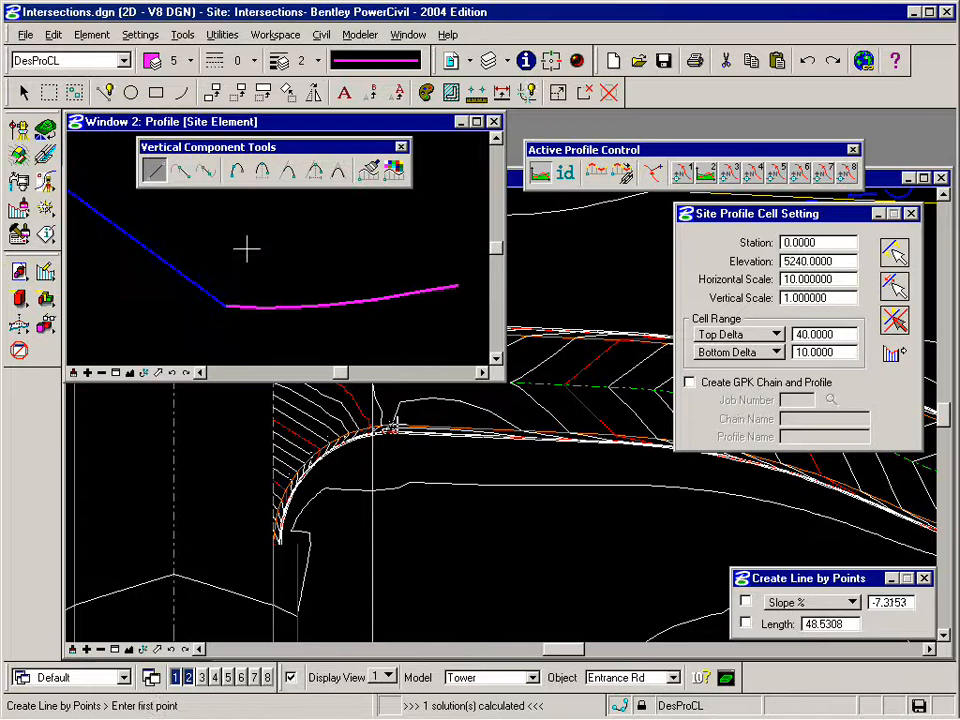
Create a three-point profile curve from the line's low end to the profile's far end, with a radius of about 1912.
{"action": "left_click", "coordinate": [237, 172]}
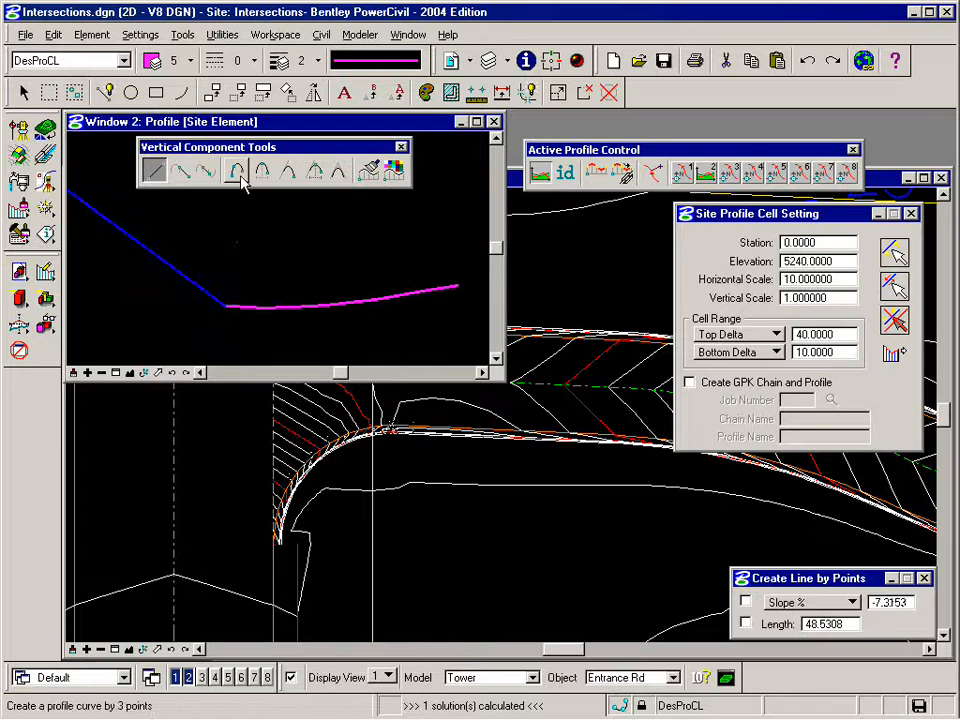
{"action": "left_click", "coordinate": [236, 293]}
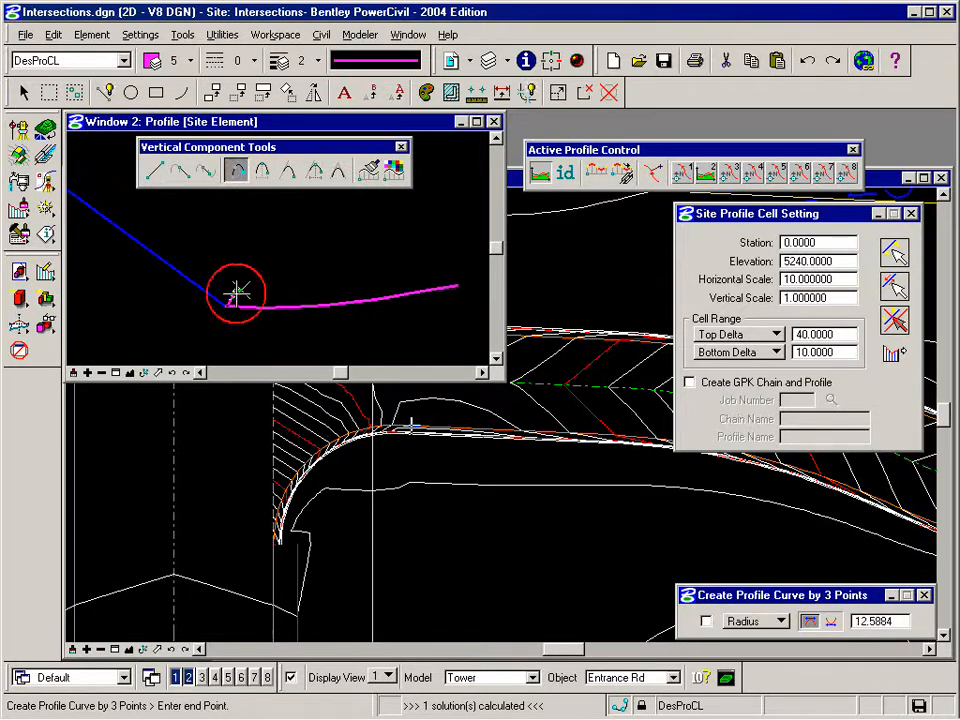
{"action": "left_click", "coordinate": [457, 287]}
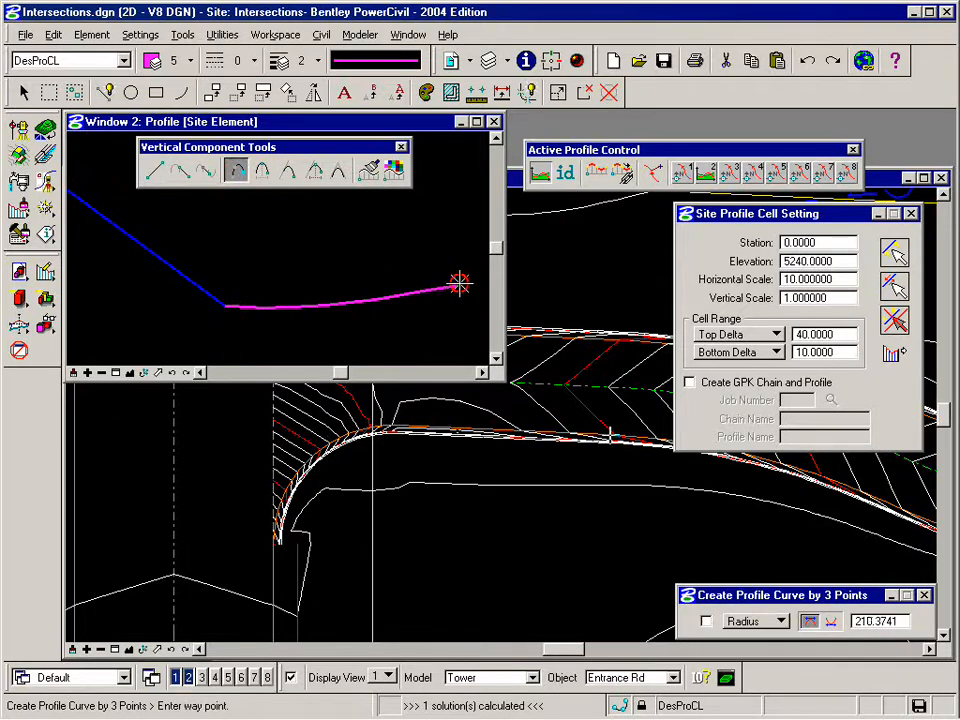
{"action": "left_click", "coordinate": [333, 300]}
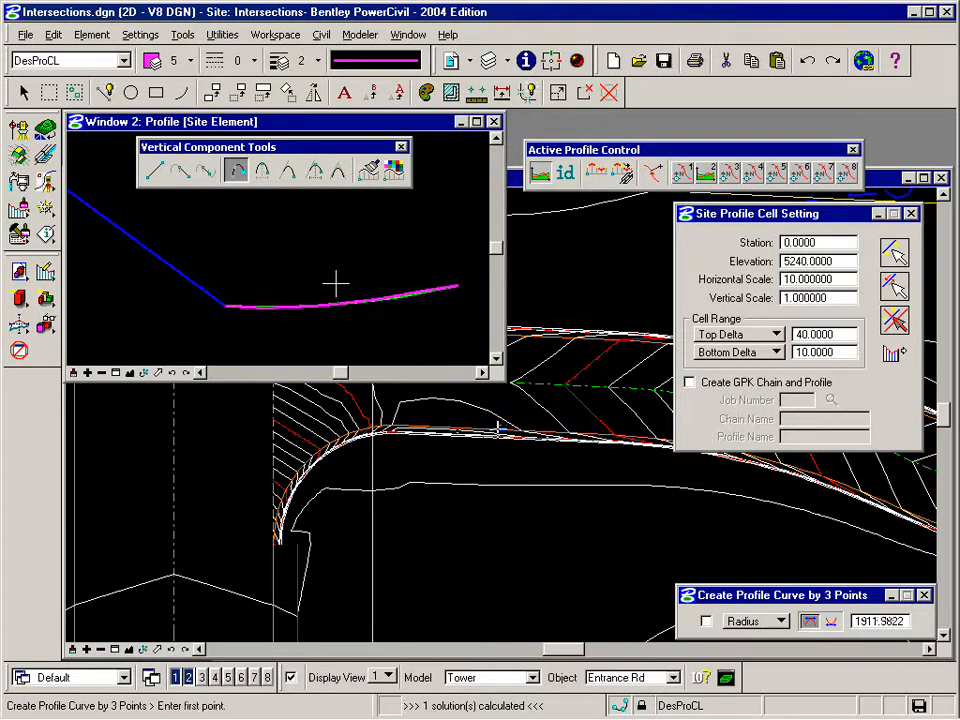
{"action": "left_click", "coordinate": [73, 372]}
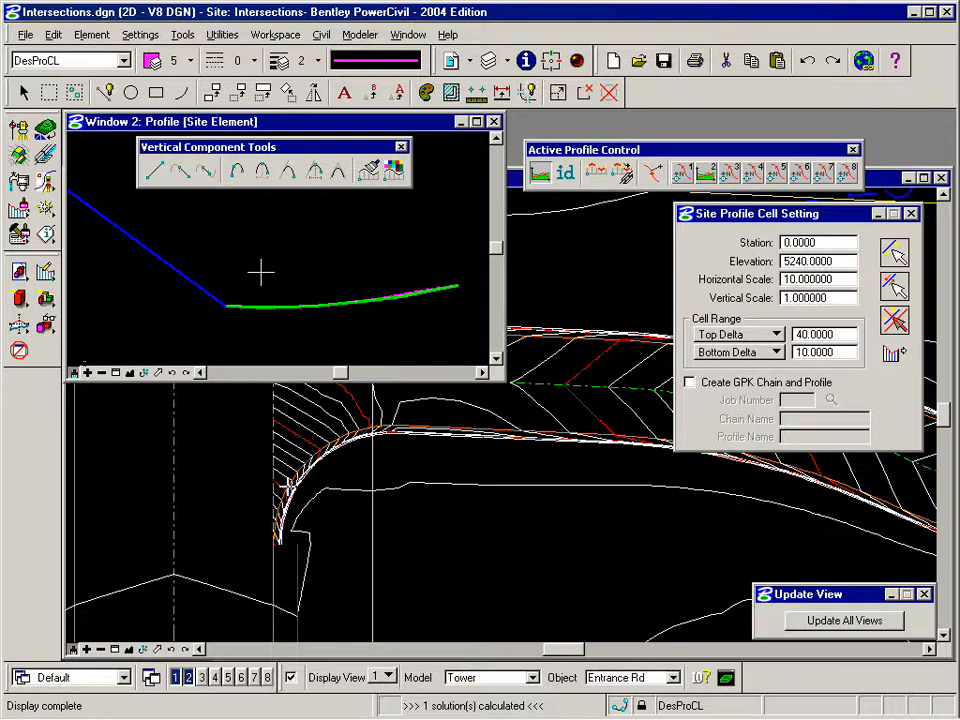
Create a profile curve with a fixed radius of 700 between the descending line and the three-point curve.
{"action": "left_click", "coordinate": [339, 174]}
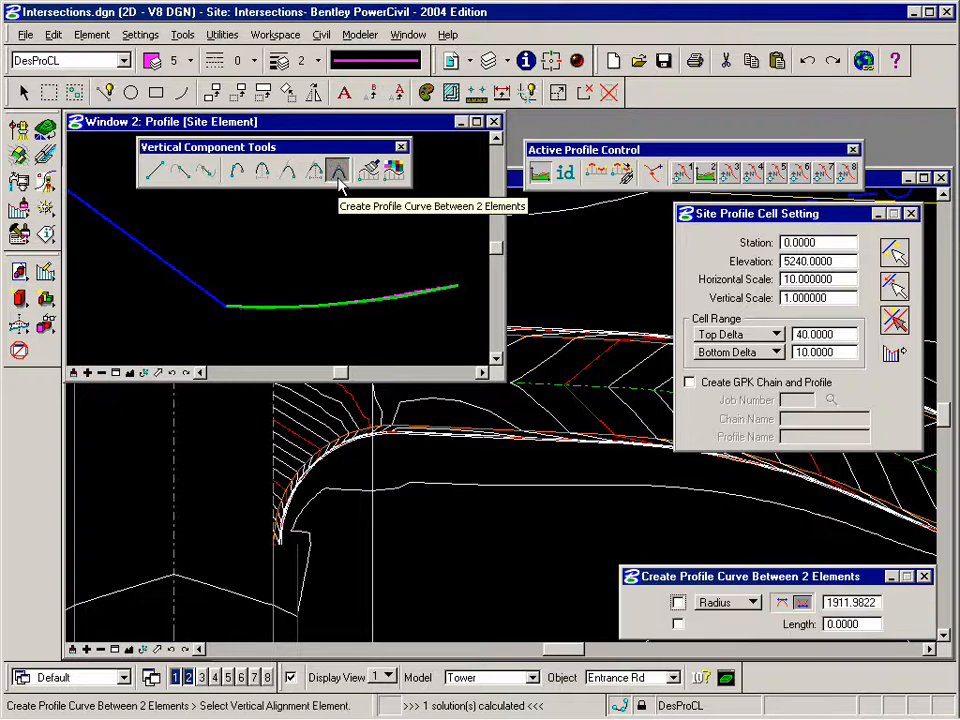
{"action": "left_click", "coordinate": [184, 269]}
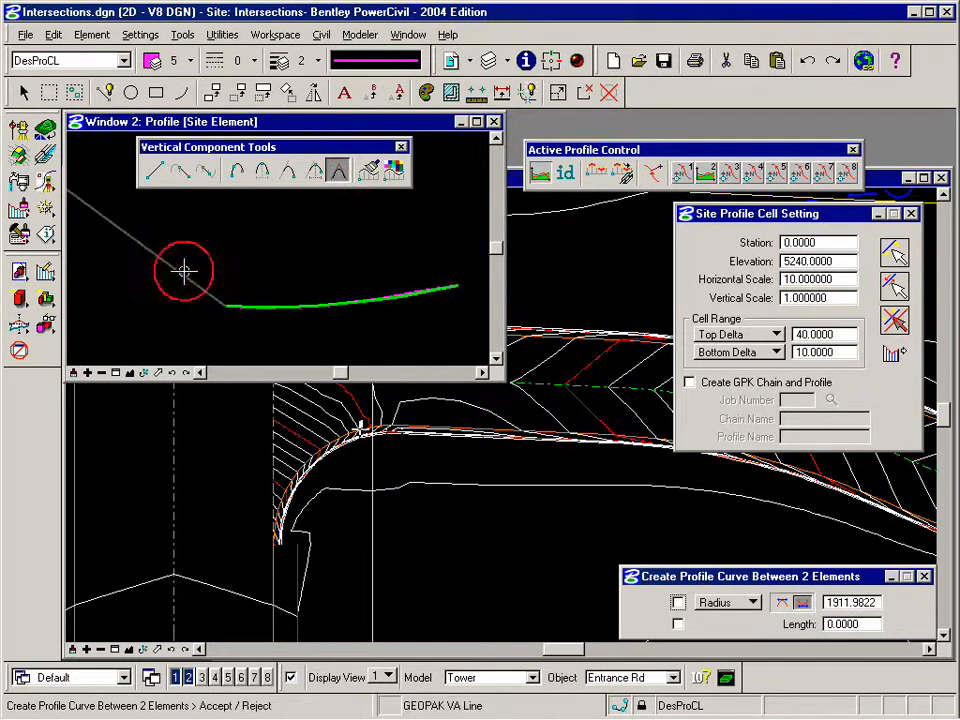
{"action": "left_click", "coordinate": [190, 253]}
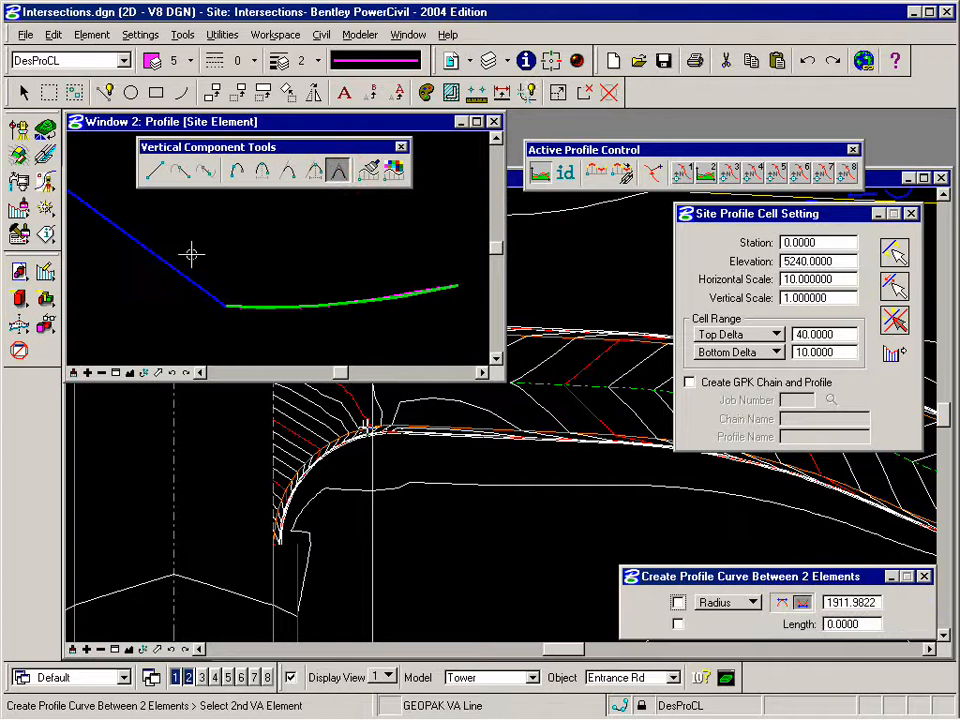
{"action": "left_click", "coordinate": [278, 302]}
{"action": "left_click", "coordinate": [281, 302]}
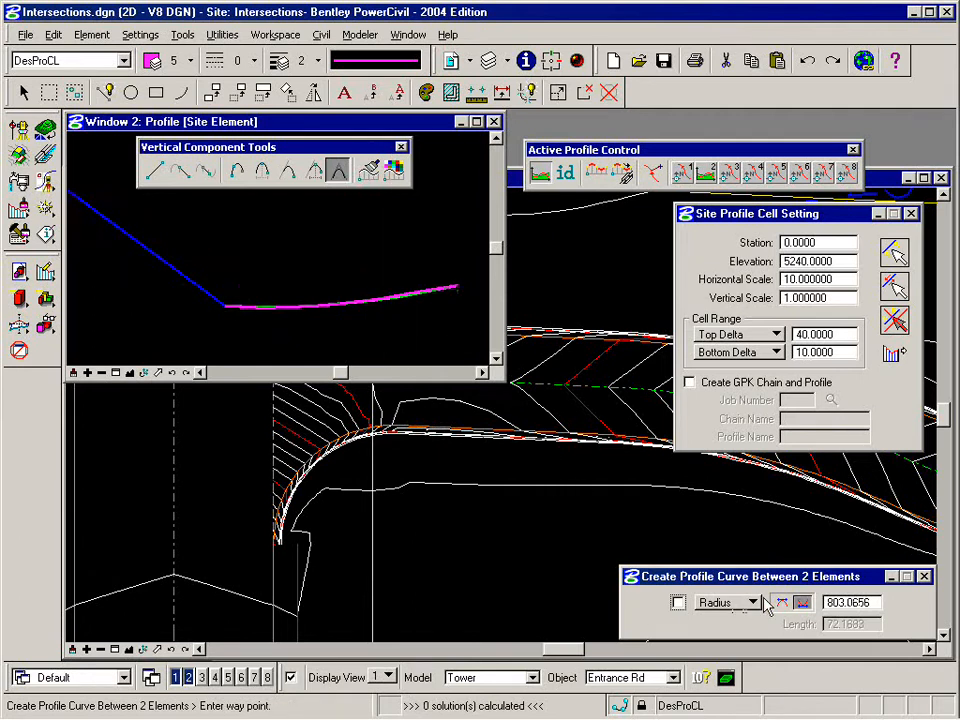
{"action": "left_click", "coordinate": [678, 602]}
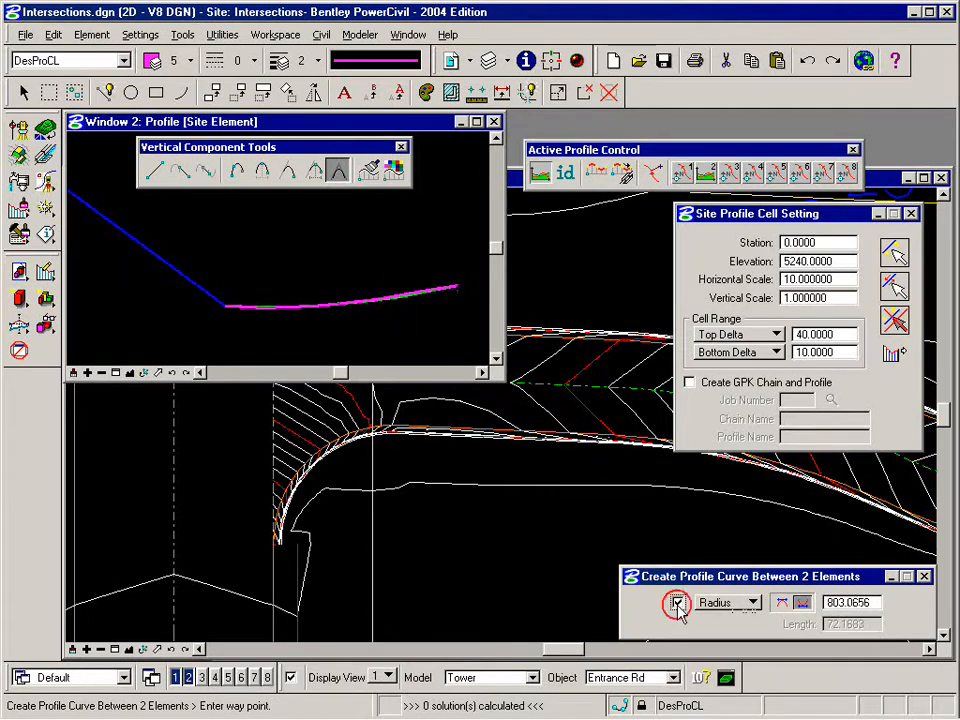
{"action": "left_click", "coordinate": [840, 604]}
{"action": "type", "text": "7"}
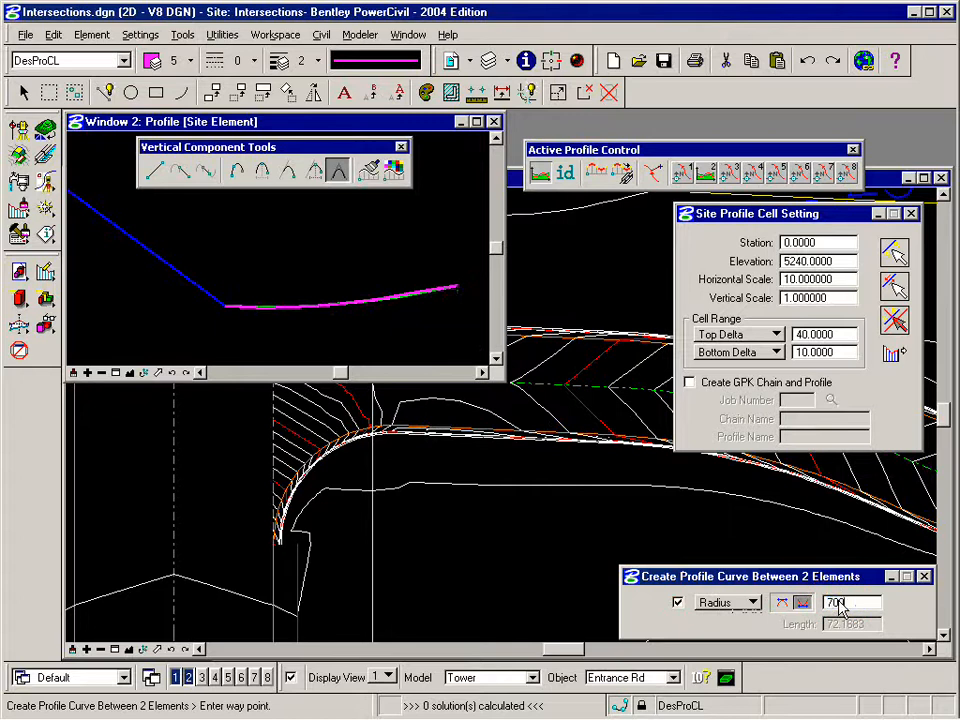
{"action": "type", "text": "00"}
{"action": "key", "text": "Tab"}
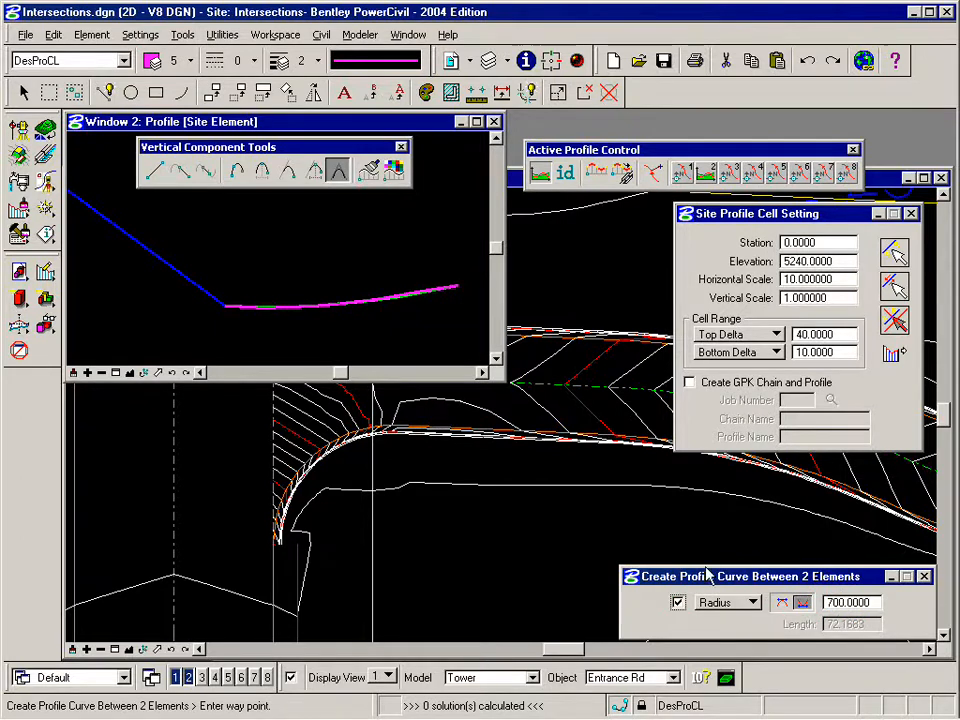
{"action": "left_click", "coordinate": [253, 256]}
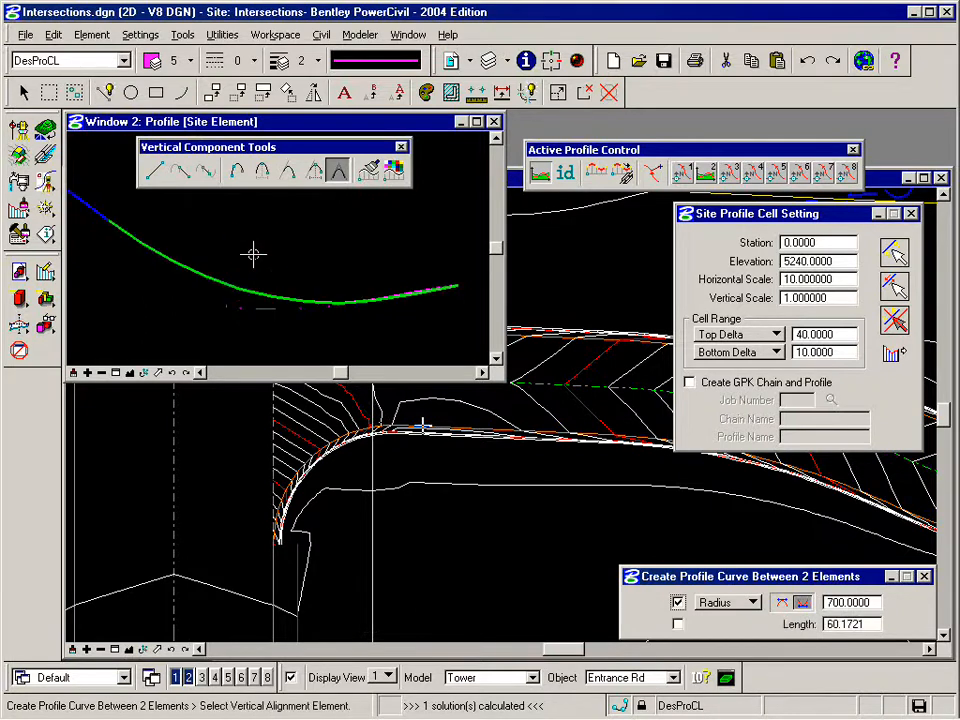
{"action": "left_click", "coordinate": [73, 373]}
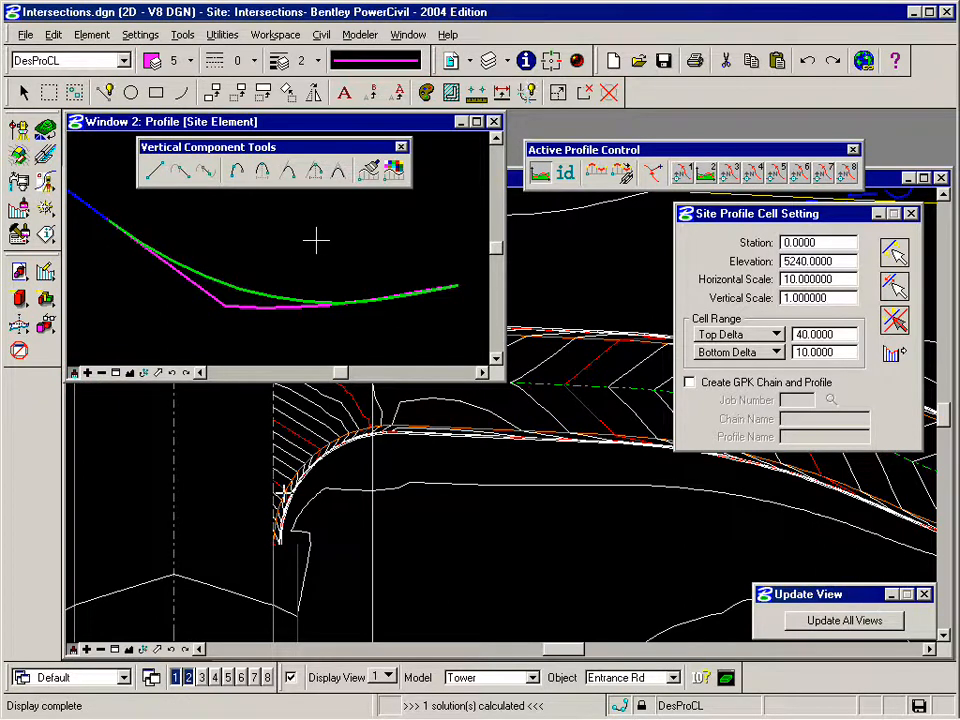
Store the joined line and curves as the new profile of the lower edge return's site elements.
{"action": "left_click", "coordinate": [622, 173]}
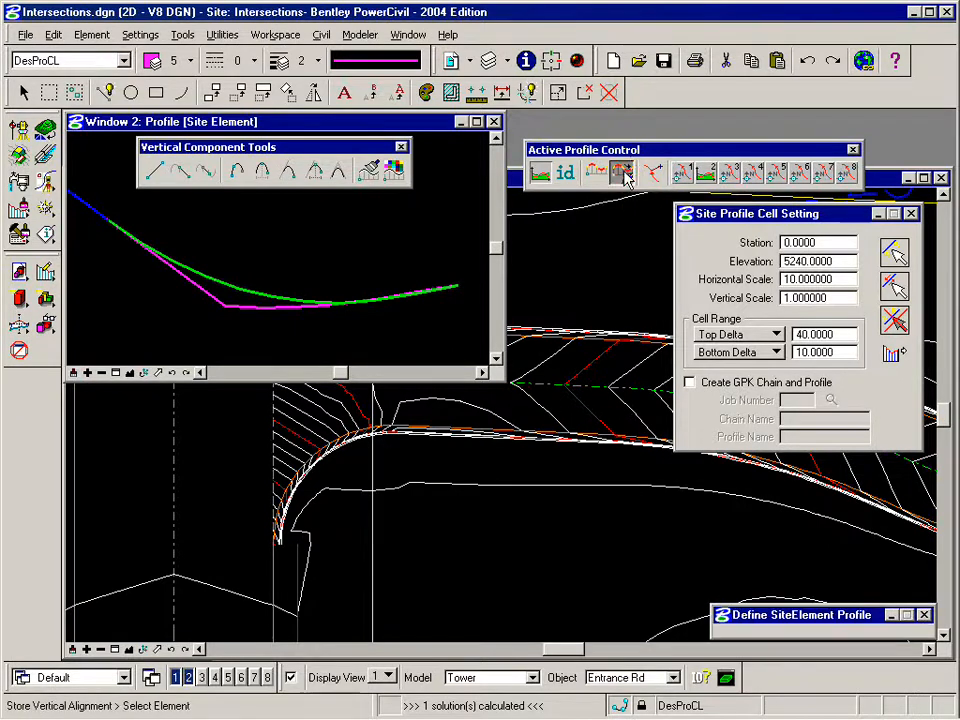
{"action": "left_click", "coordinate": [229, 284]}
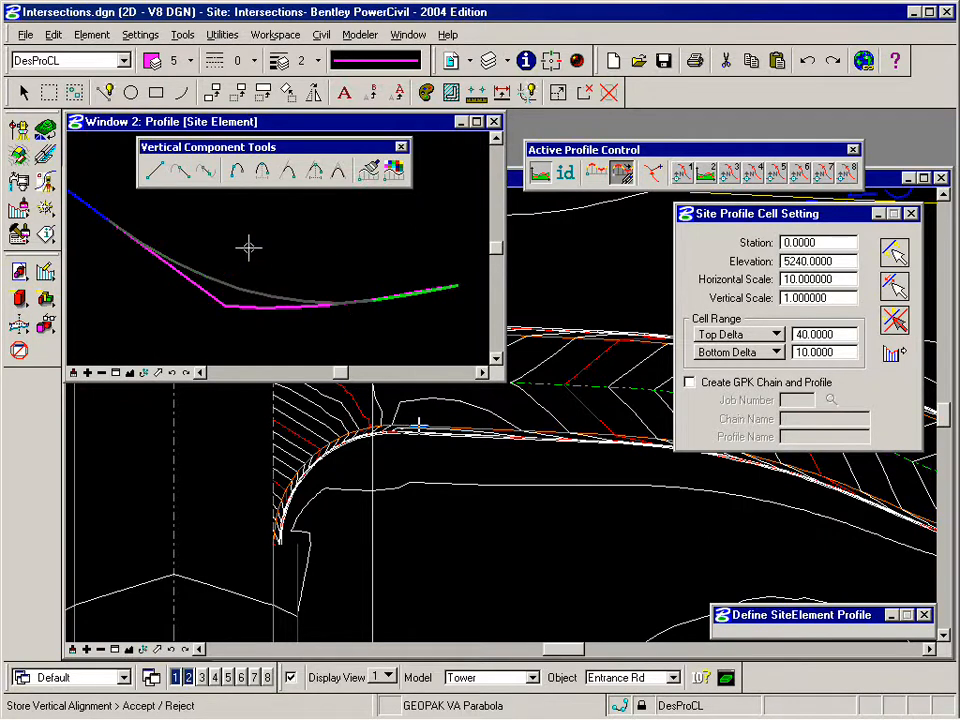
{"action": "left_click", "coordinate": [249, 248]}
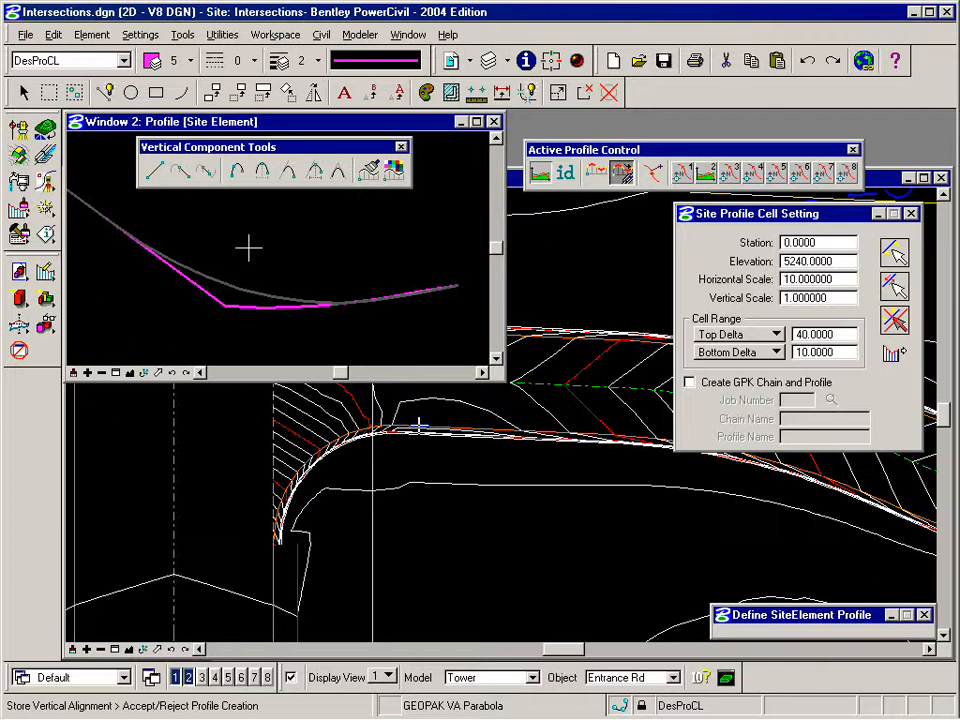
{"action": "left_click", "coordinate": [249, 248]}
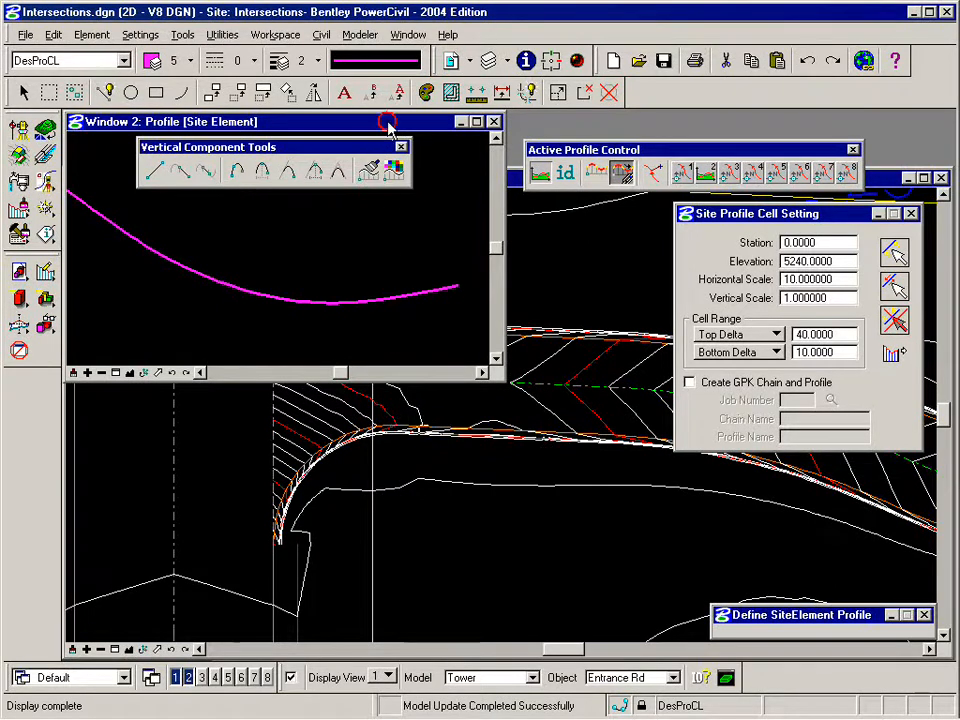
Add the upper edge return's arc and adjoining edge line to the profile cell chain and reverse the chain's direction.
{"action": "left_click_drag", "start_coordinate": [388, 122], "coordinate": [395, 387]}
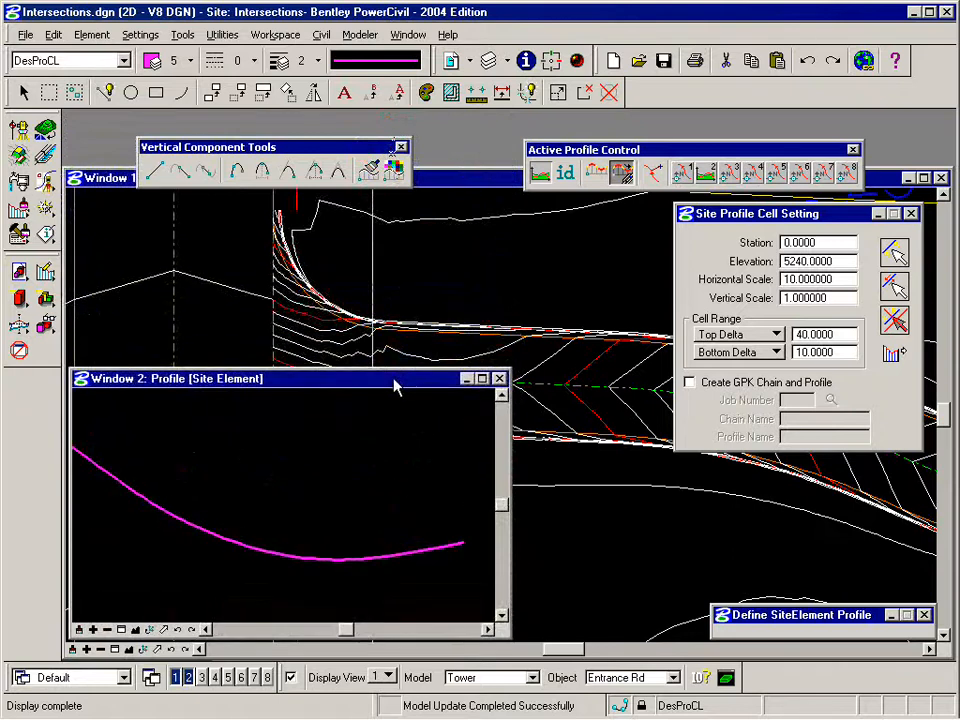
{"action": "left_click", "coordinate": [893, 254]}
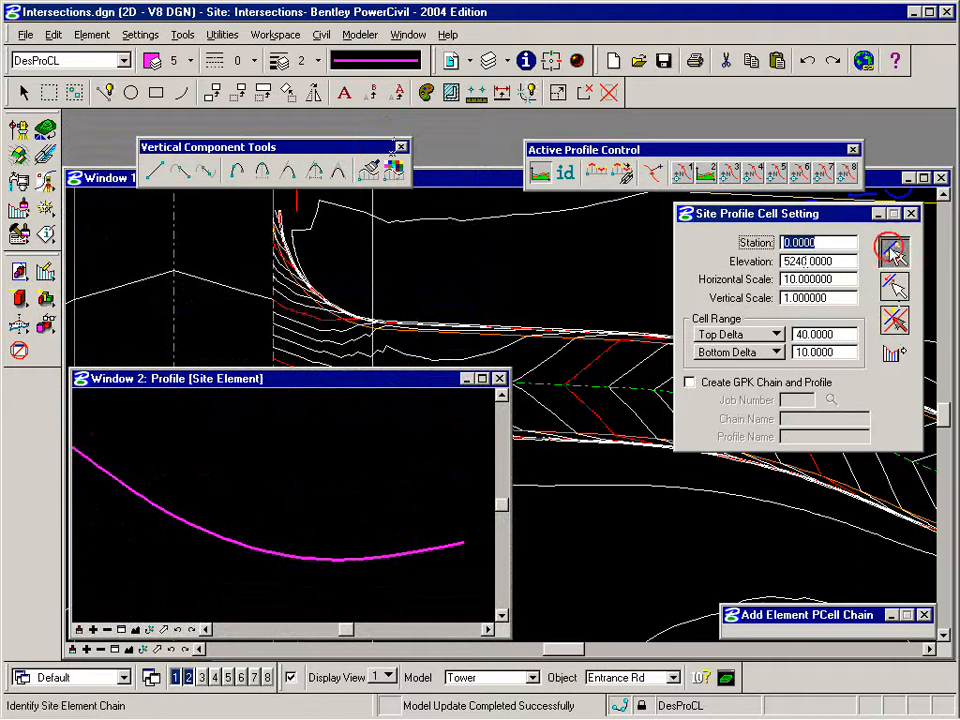
{"action": "left_click", "coordinate": [272, 205]}
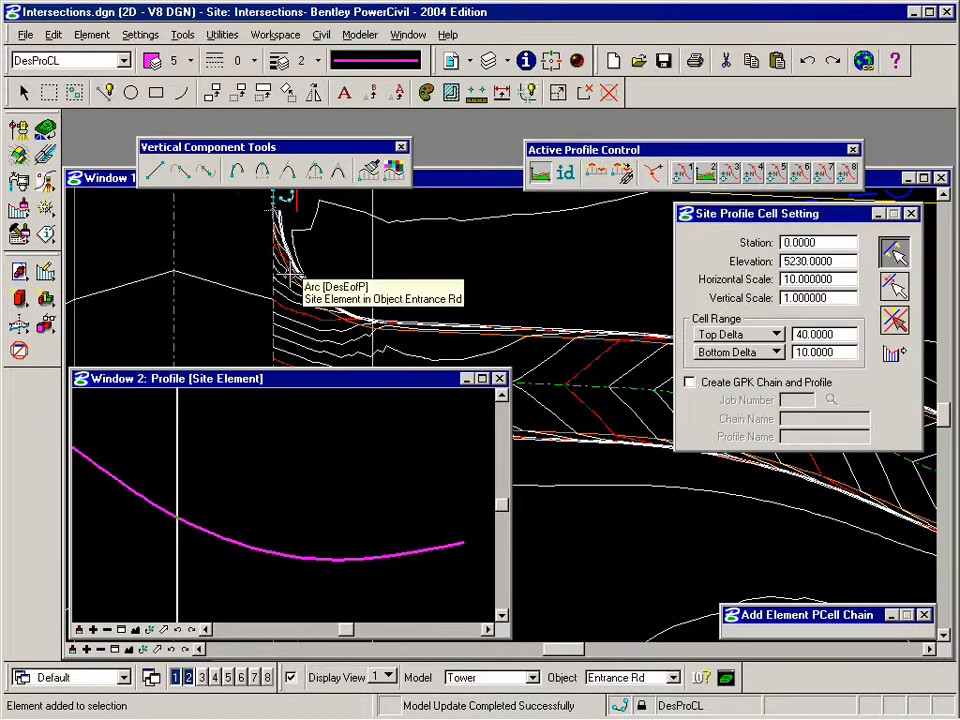
{"action": "left_click", "coordinate": [404, 330]}
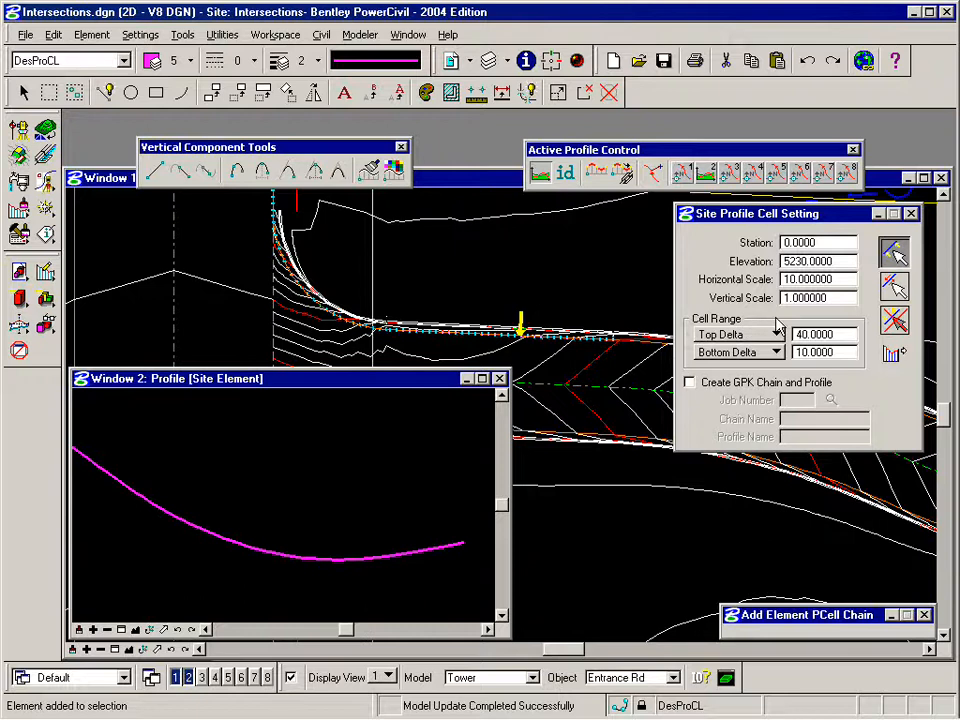
{"action": "left_click", "coordinate": [895, 288]}
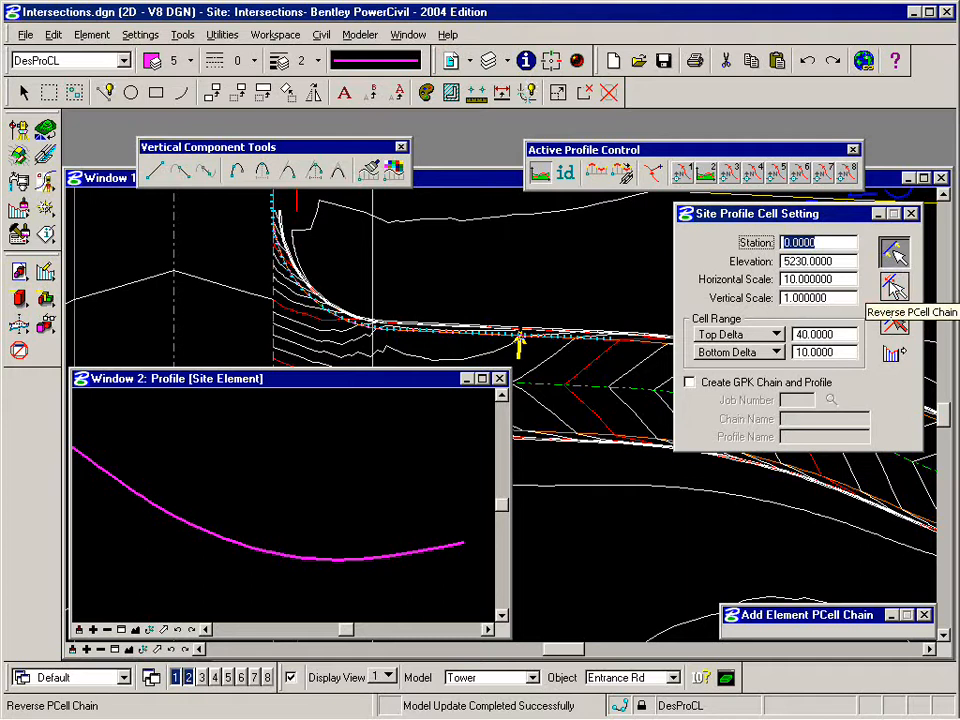
{"action": "left_click", "coordinate": [895, 253]}
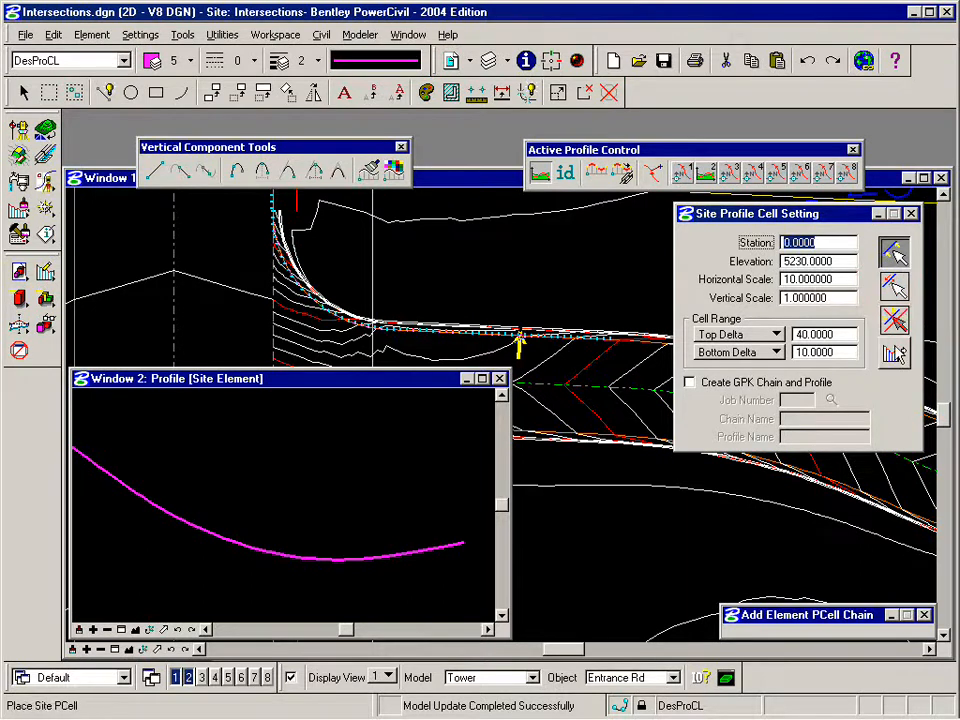
Place the upper edge return's site profile cell beside the existing profile in View 2, with station 0 and elevation 5230.
{"action": "left_click", "coordinate": [893, 352]}
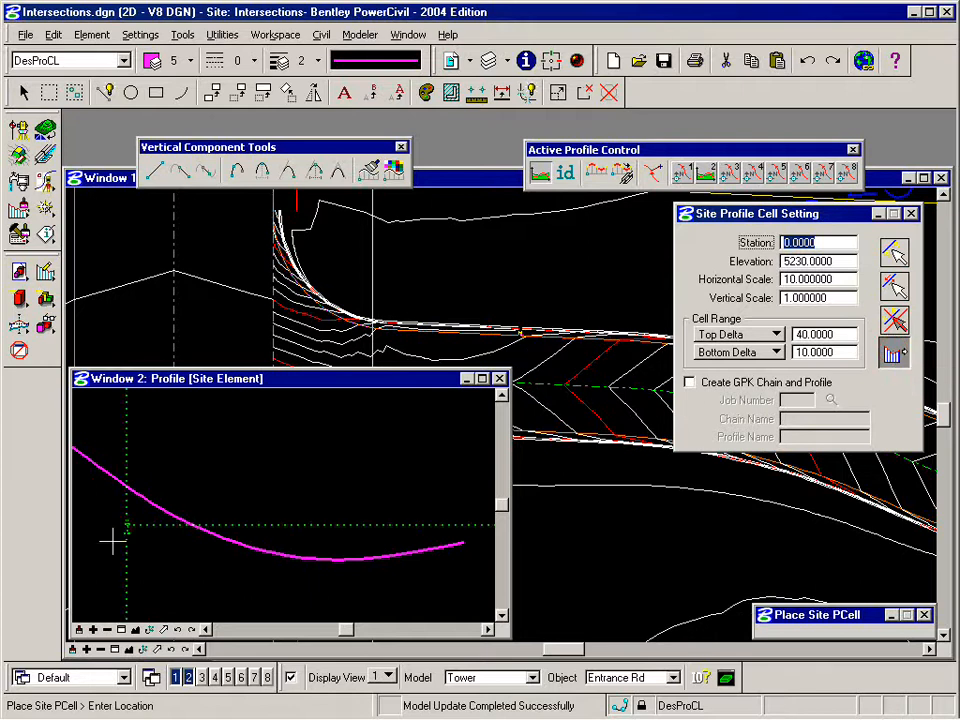
{"action": "left_click", "coordinate": [105, 632]}
{"action": "left_click", "coordinate": [97, 624]}
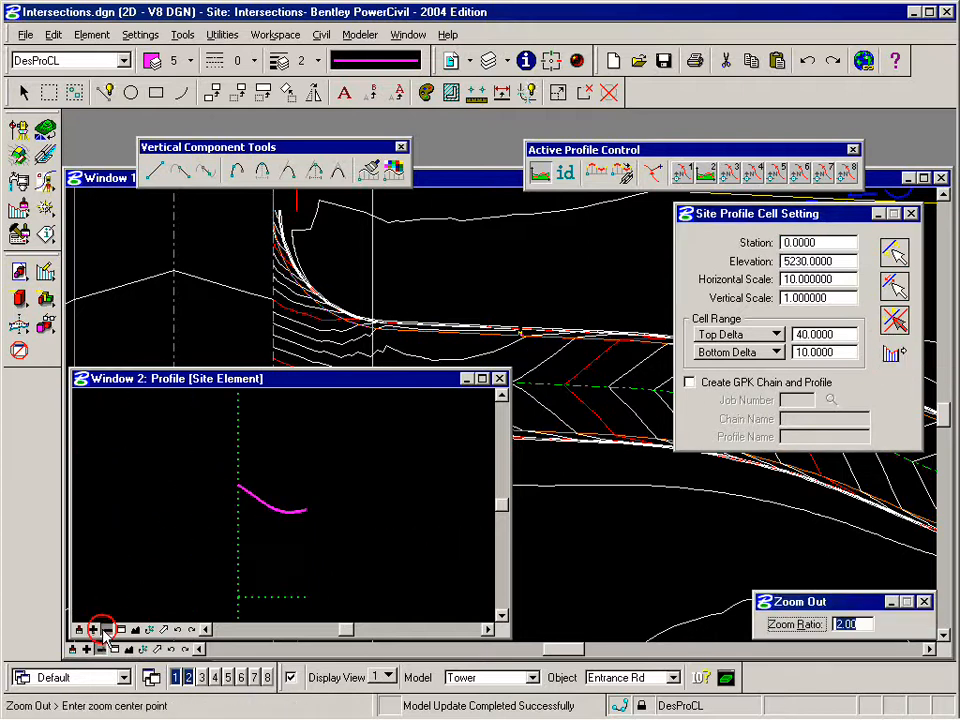
{"action": "left_click", "coordinate": [97, 624]}
{"action": "right_click", "coordinate": [325, 516]}
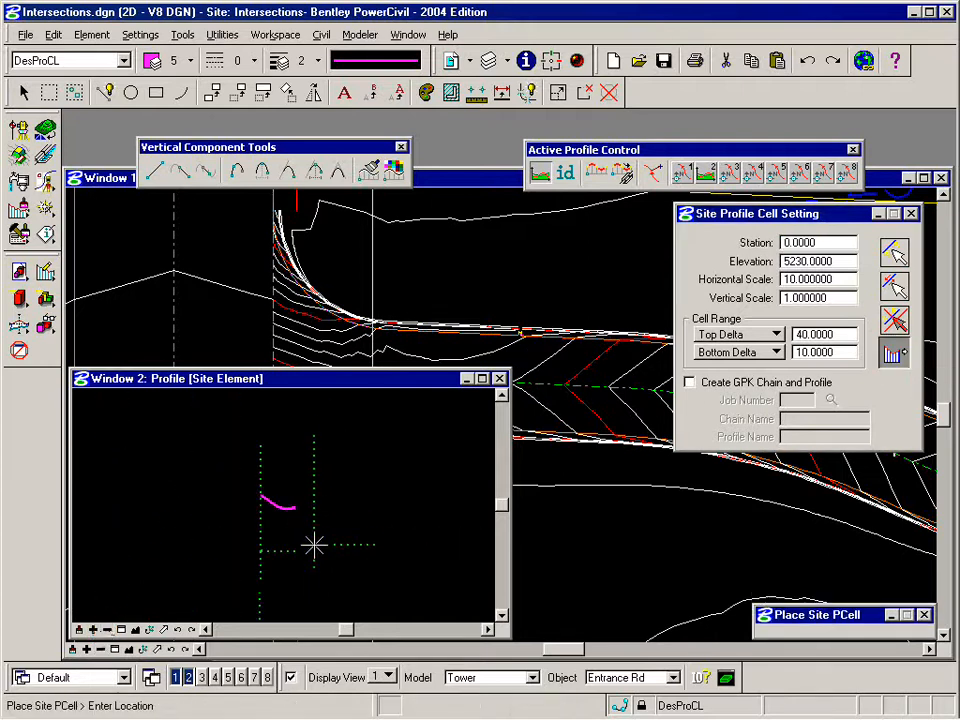
{"action": "left_click", "coordinate": [314, 551]}
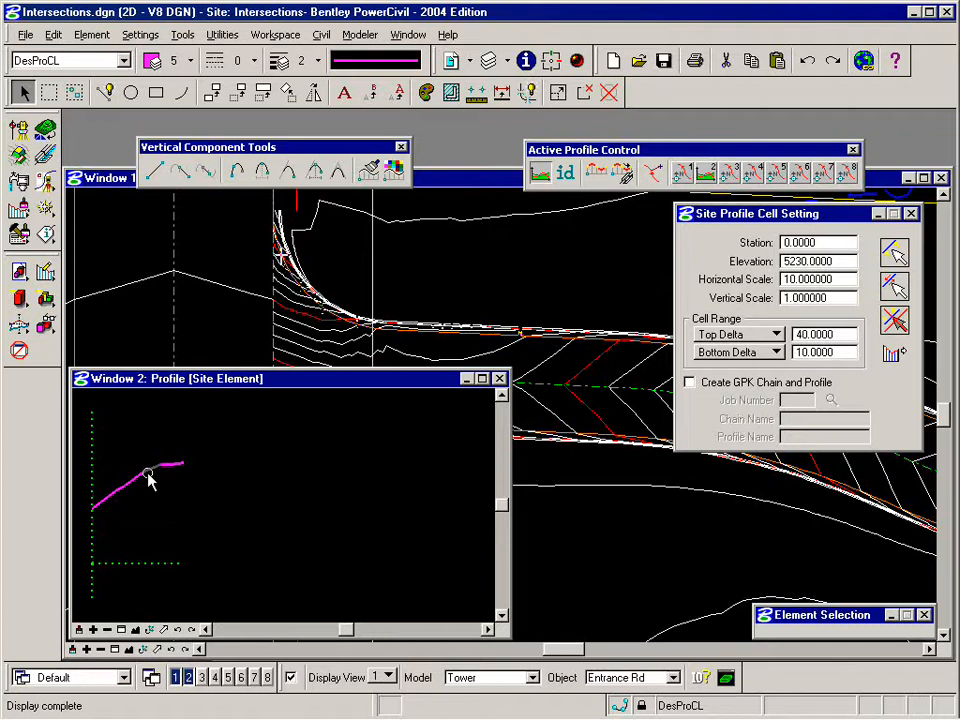
Draw a vertical line by points along the rising section before the profile's peak, about 45.7 long at about 4.48% slope.
{"action": "left_click", "coordinate": [121, 629]}
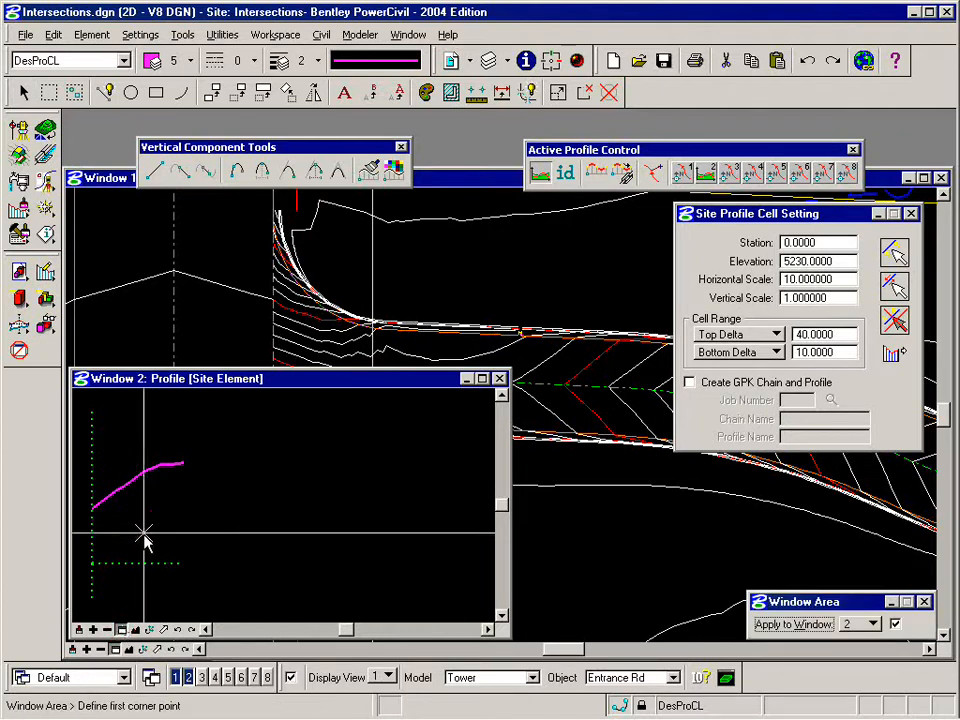
{"action": "left_click", "coordinate": [143, 472]}
{"action": "left_click", "coordinate": [197, 456]}
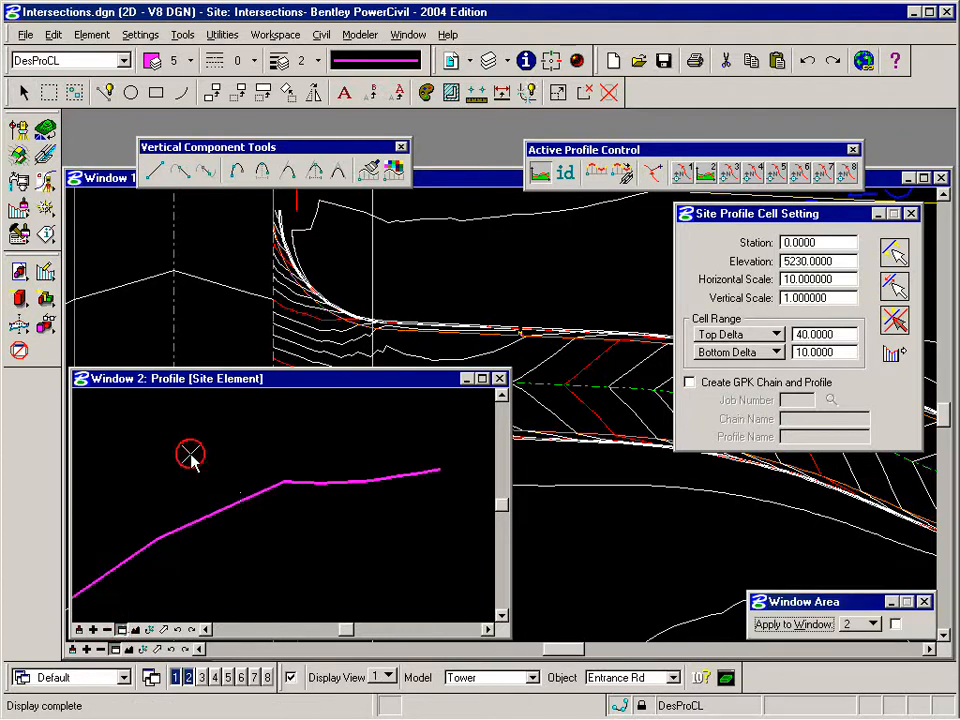
{"action": "right_click", "coordinate": [234, 483]}
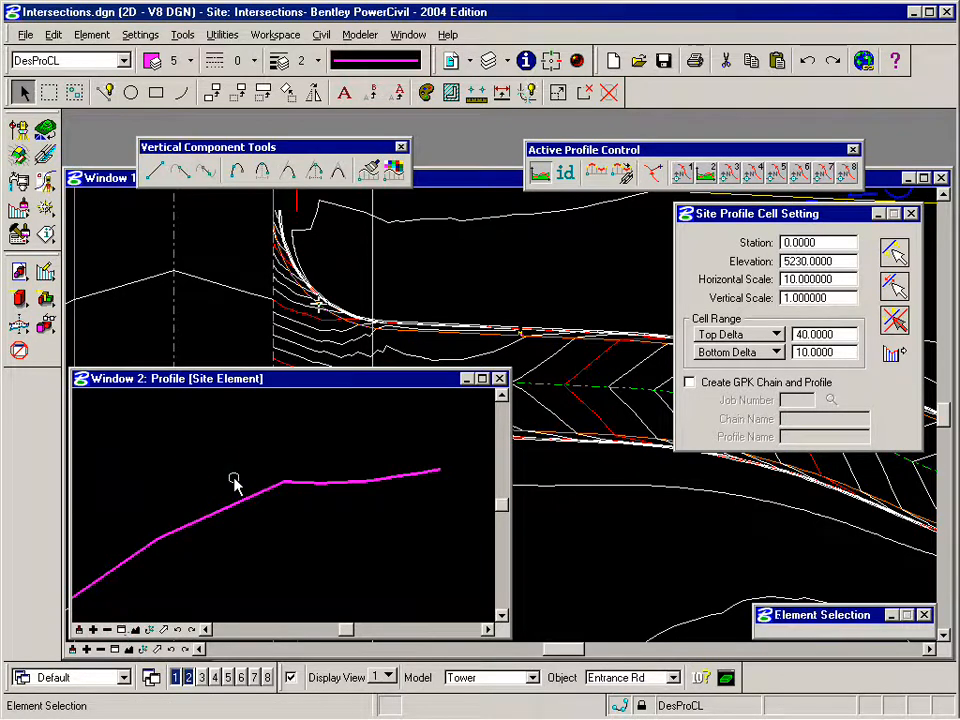
{"action": "left_click", "coordinate": [155, 170]}
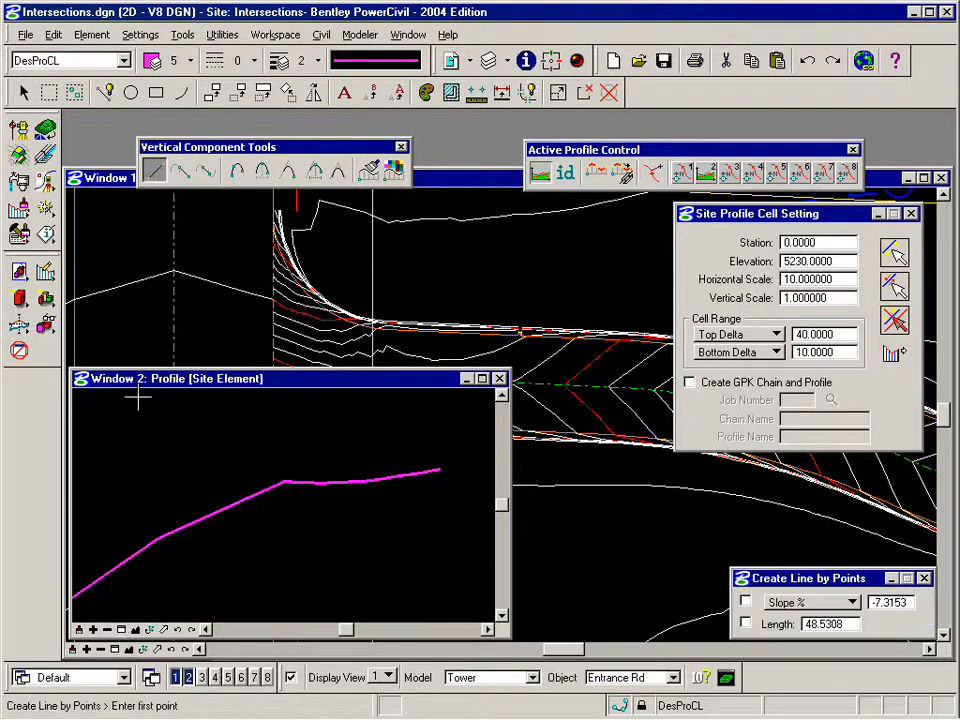
{"action": "left_click", "coordinate": [160, 530]}
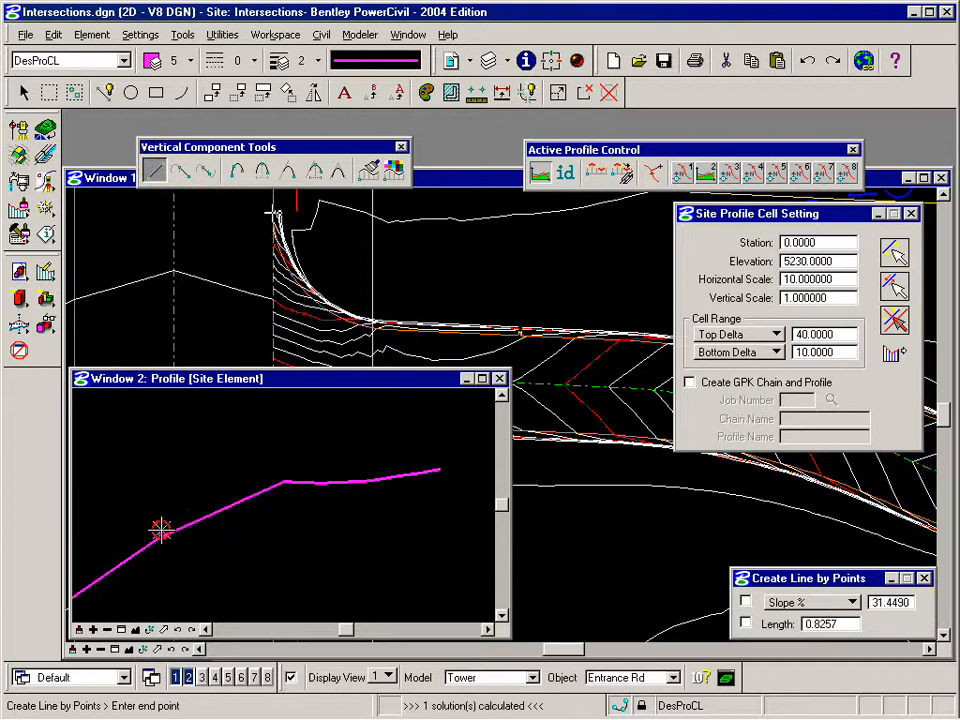
{"action": "left_click", "coordinate": [284, 481]}
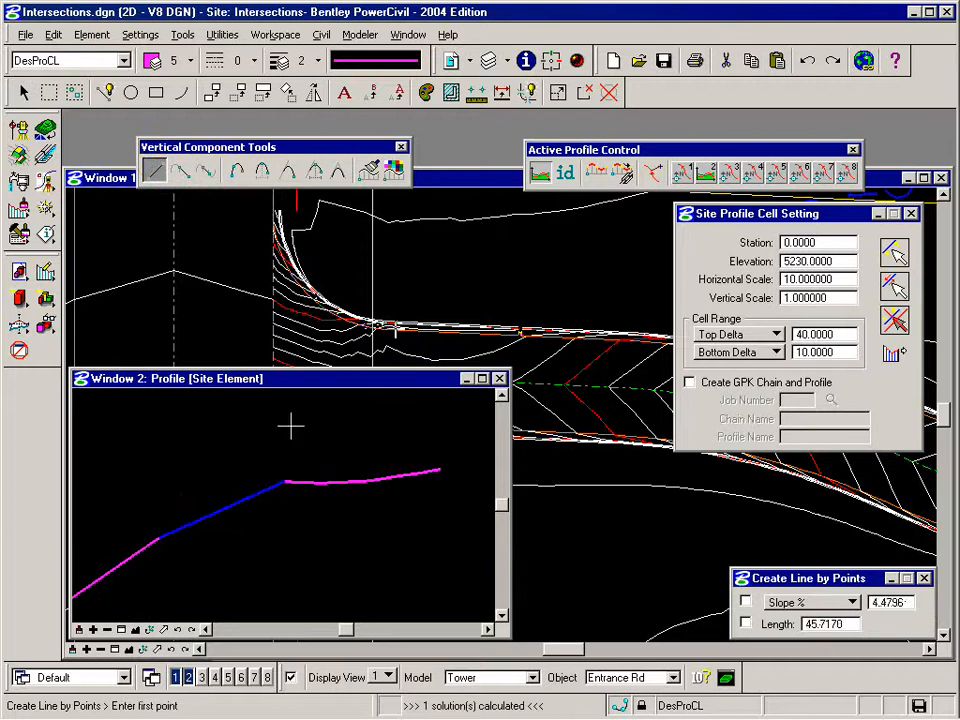
Create a three-point profile curve with unlocked radius from the line's high end to the profile's far end, radius about 1818.
{"action": "left_click", "coordinate": [236, 171]}
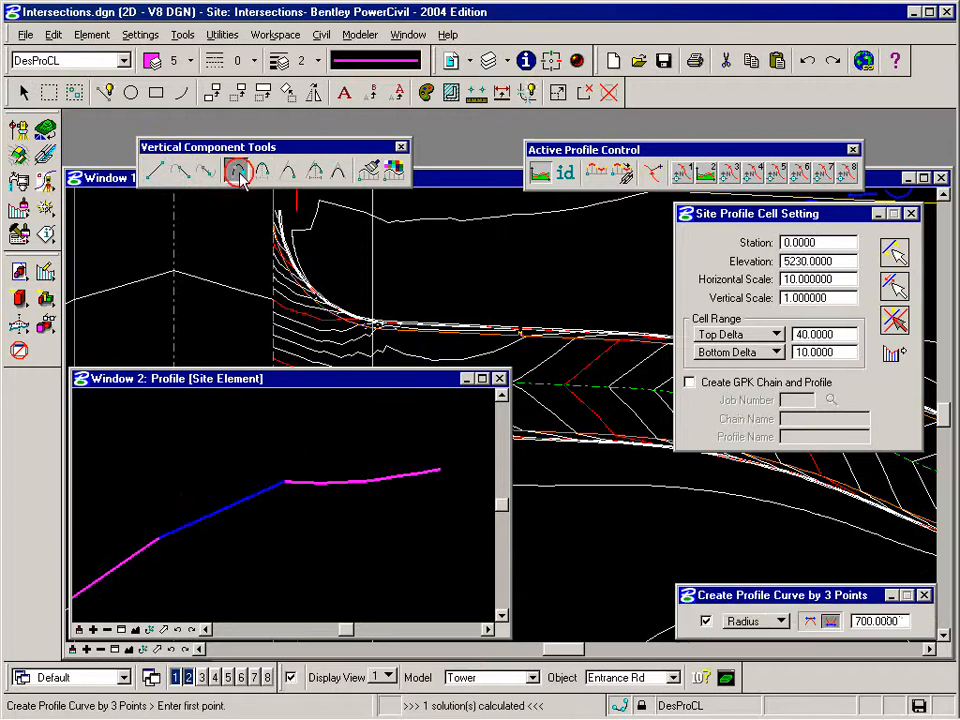
{"action": "left_click", "coordinate": [706, 622]}
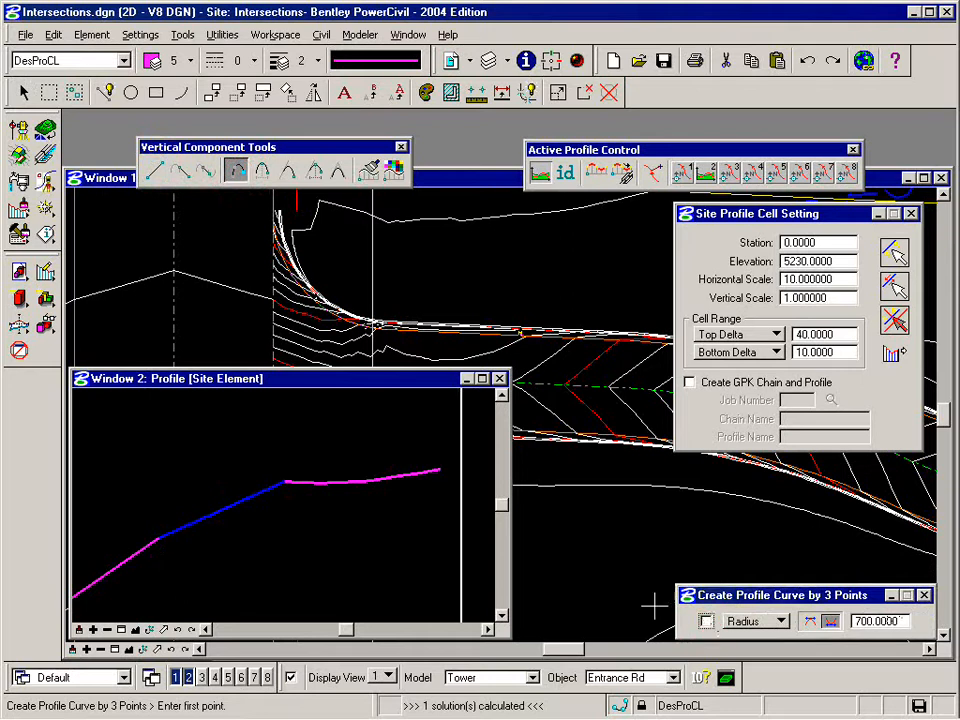
{"action": "left_click", "coordinate": [289, 484]}
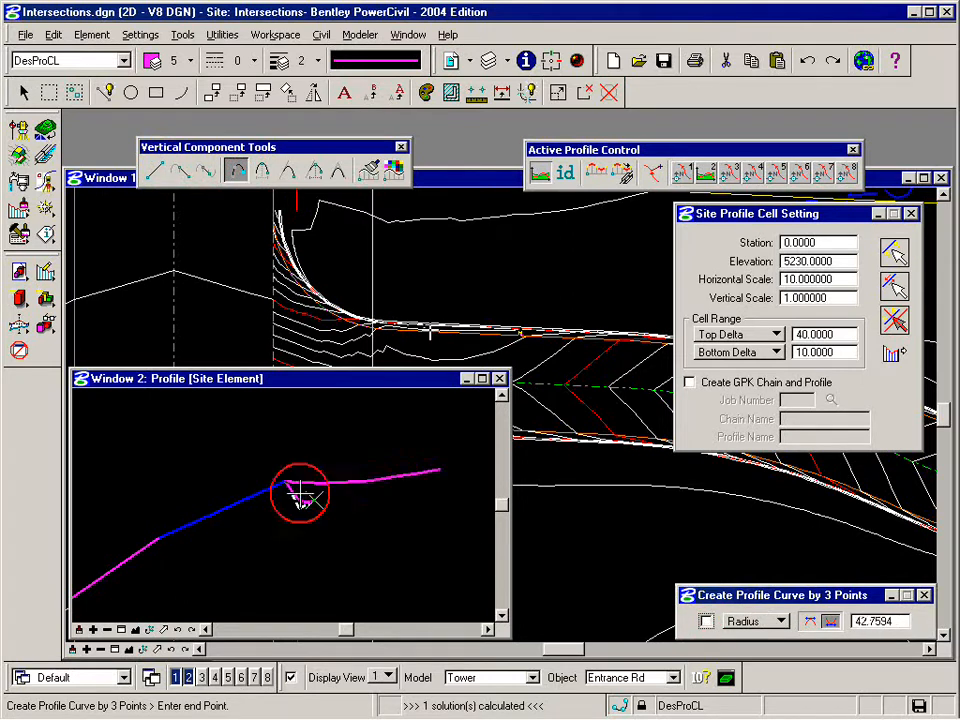
{"action": "left_click", "coordinate": [444, 470]}
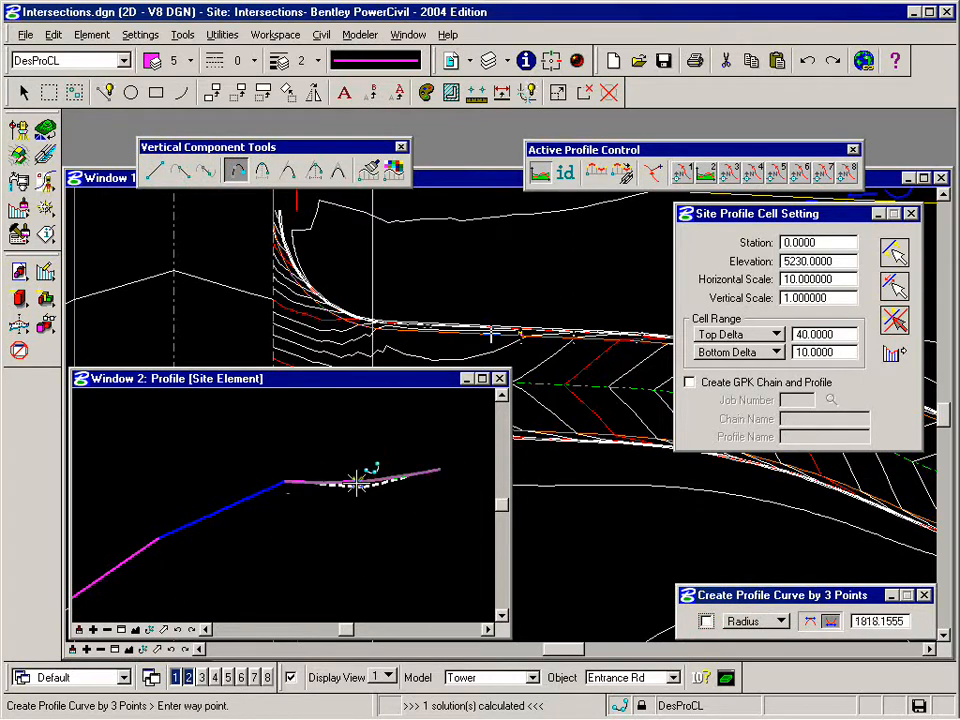
{"action": "left_click", "coordinate": [354, 480]}
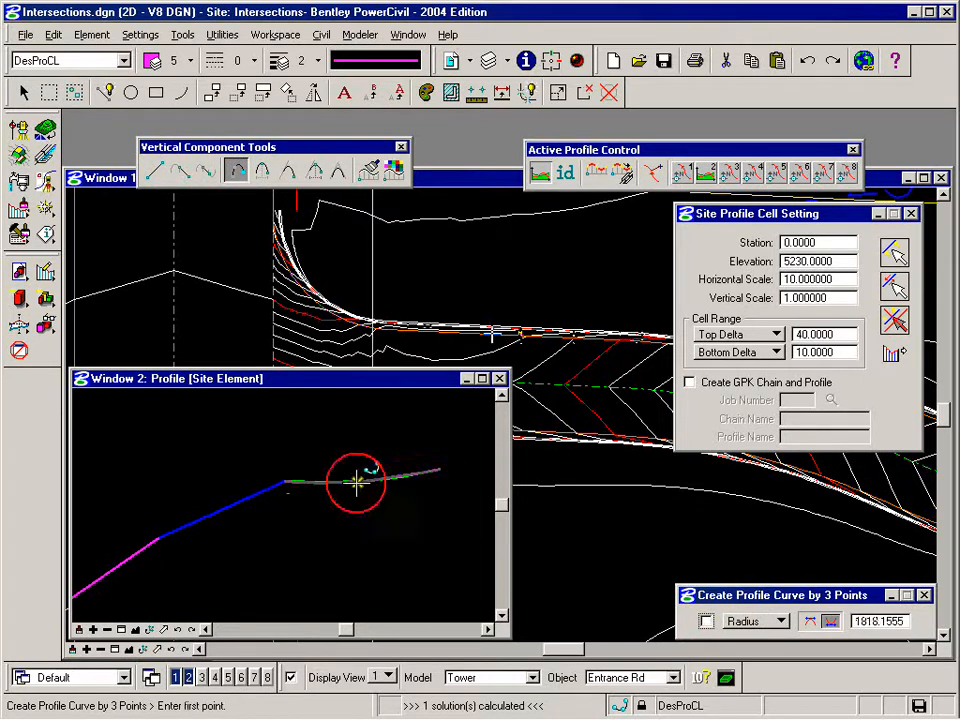
{"action": "left_click", "coordinate": [80, 630]}
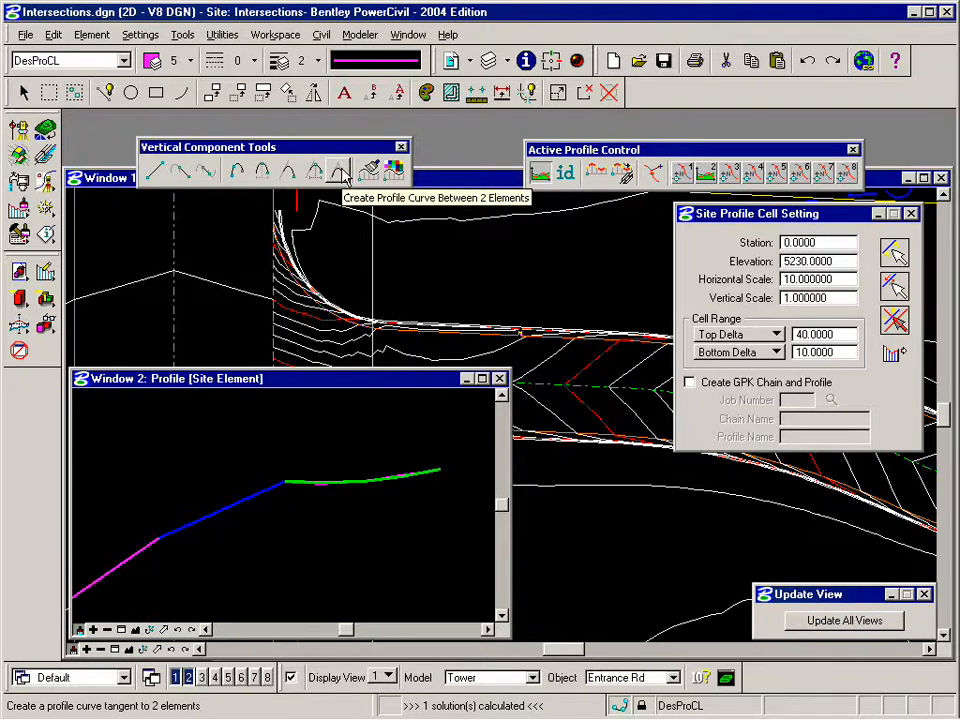
Create a profile curve between the rising line and the three-point curve, with a radius of about 2111 and length about 75.5.
{"action": "left_click", "coordinate": [339, 173]}
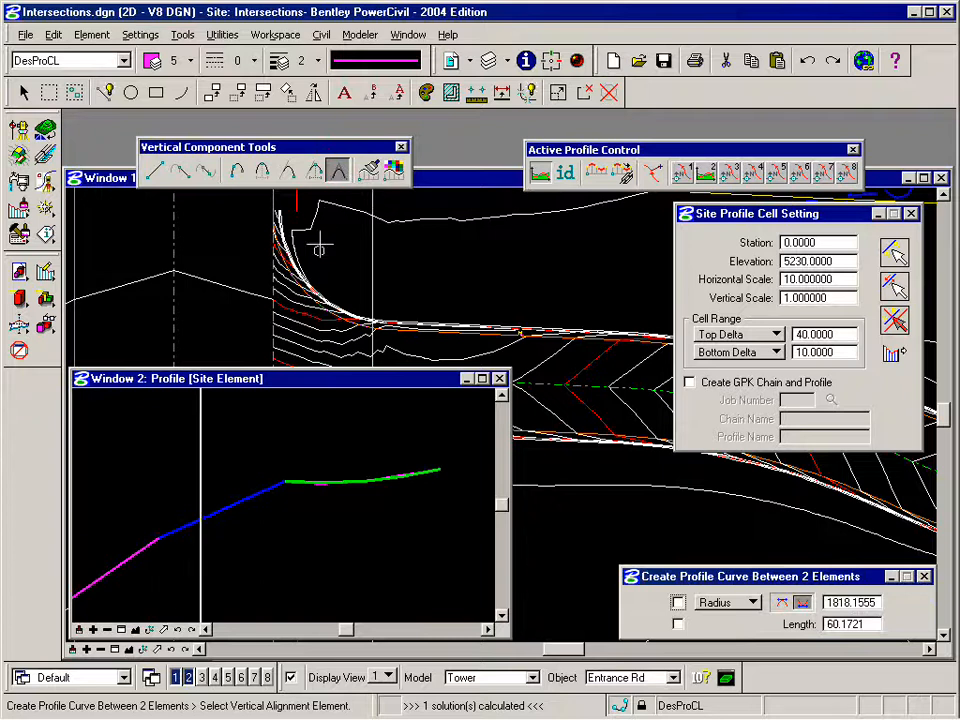
{"action": "left_click", "coordinate": [268, 489]}
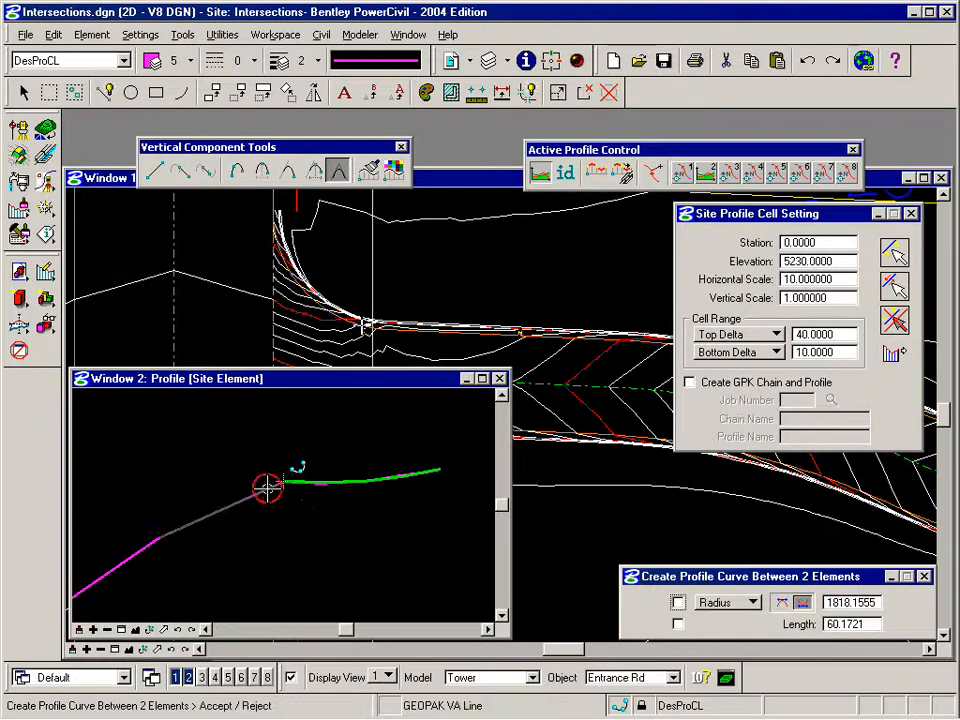
{"action": "left_click", "coordinate": [288, 498]}
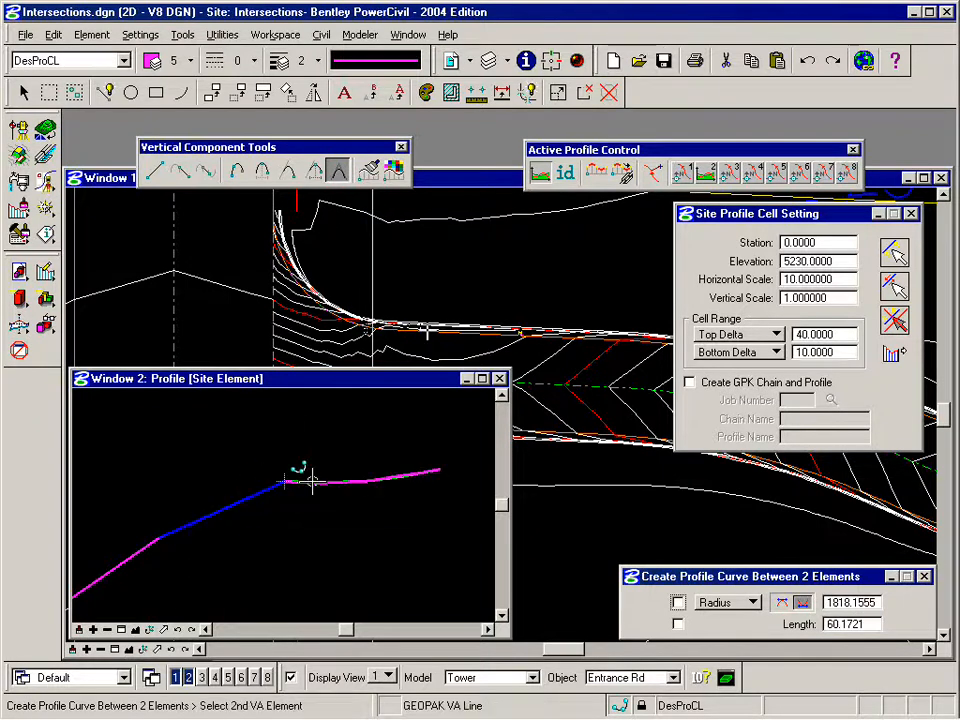
{"action": "left_click", "coordinate": [313, 489]}
{"action": "left_click", "coordinate": [304, 490]}
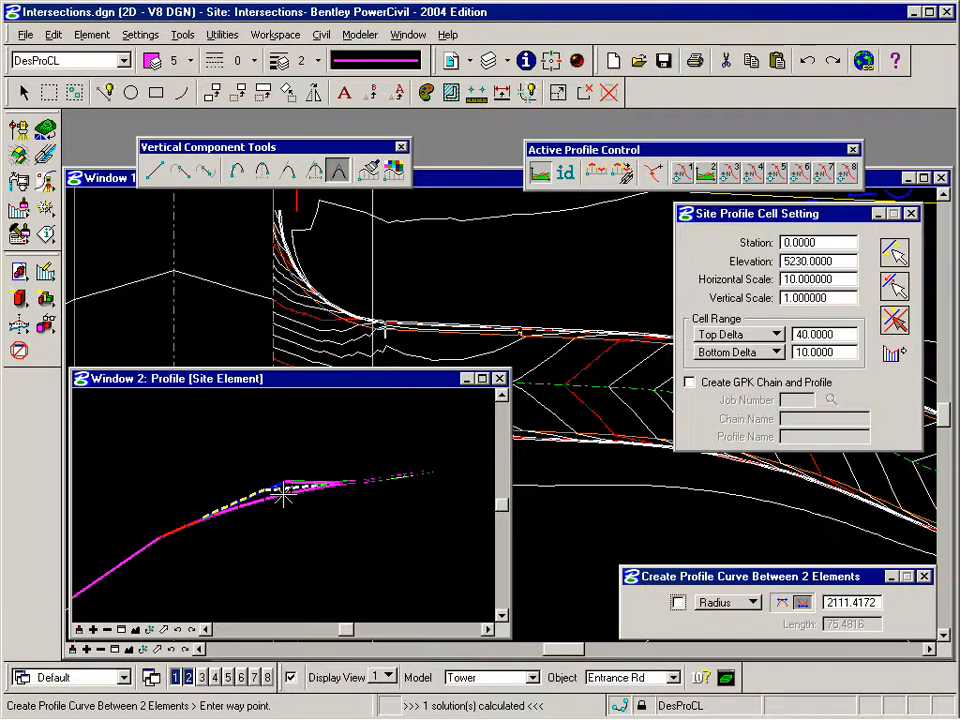
{"action": "left_click", "coordinate": [284, 491]}
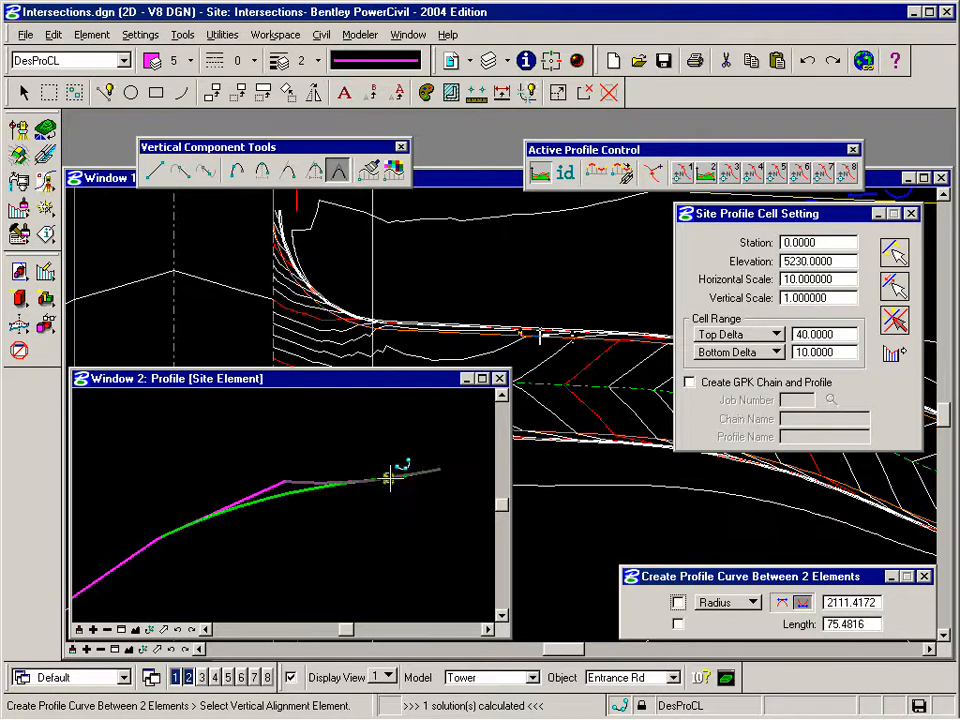
Store the new vertical alignment as the upper edge return's site element profile and close View 2.
{"action": "left_click", "coordinate": [624, 176]}
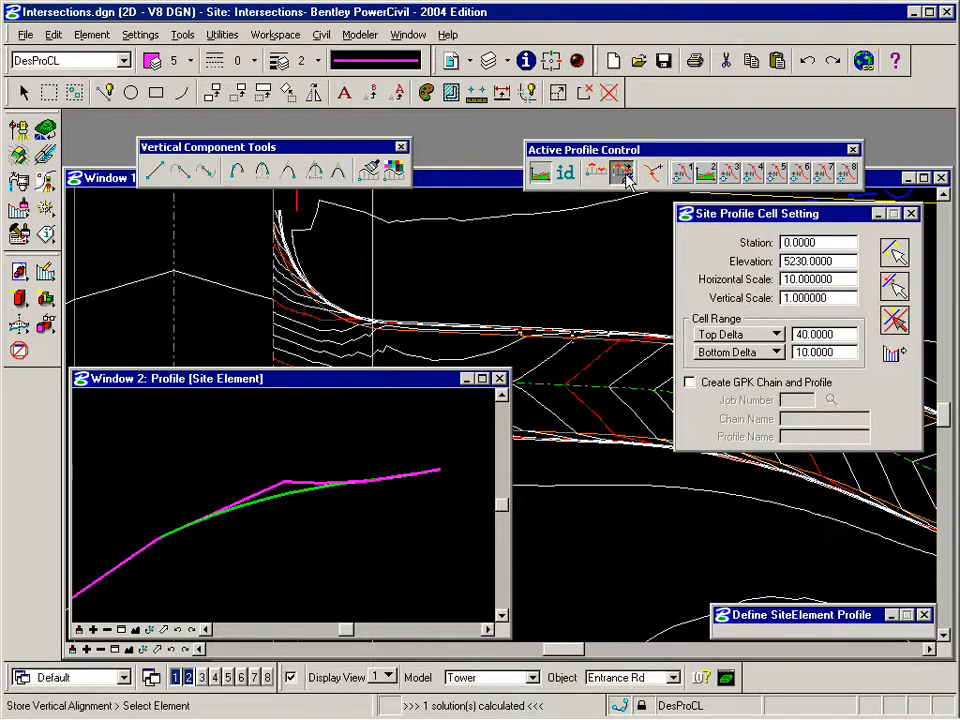
{"action": "left_click", "coordinate": [290, 503]}
{"action": "left_click", "coordinate": [292, 510]}
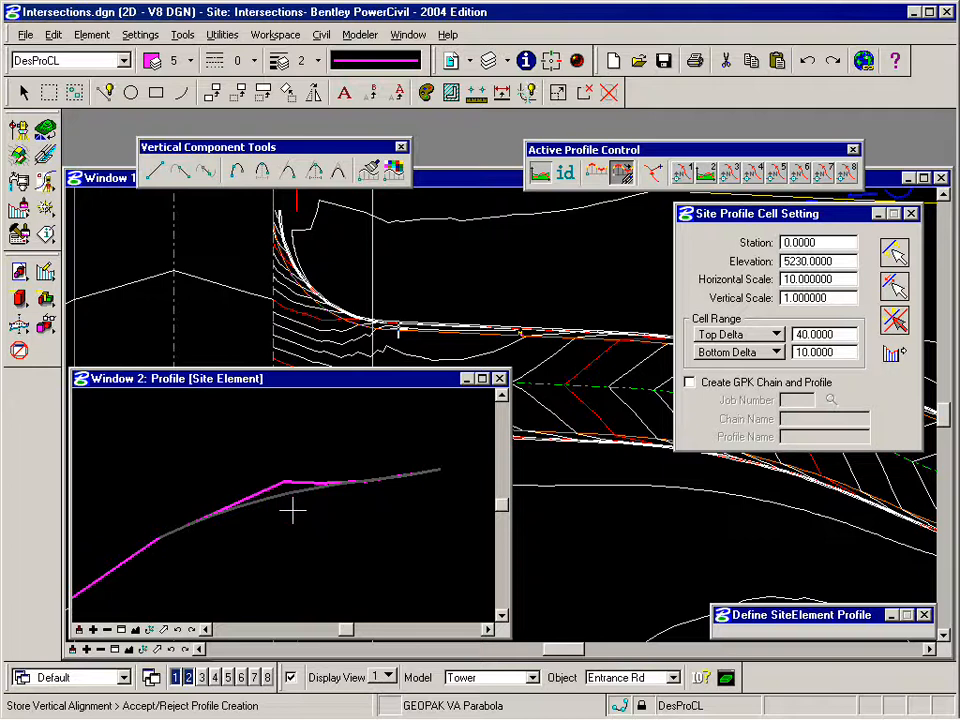
{"action": "left_click", "coordinate": [293, 512]}
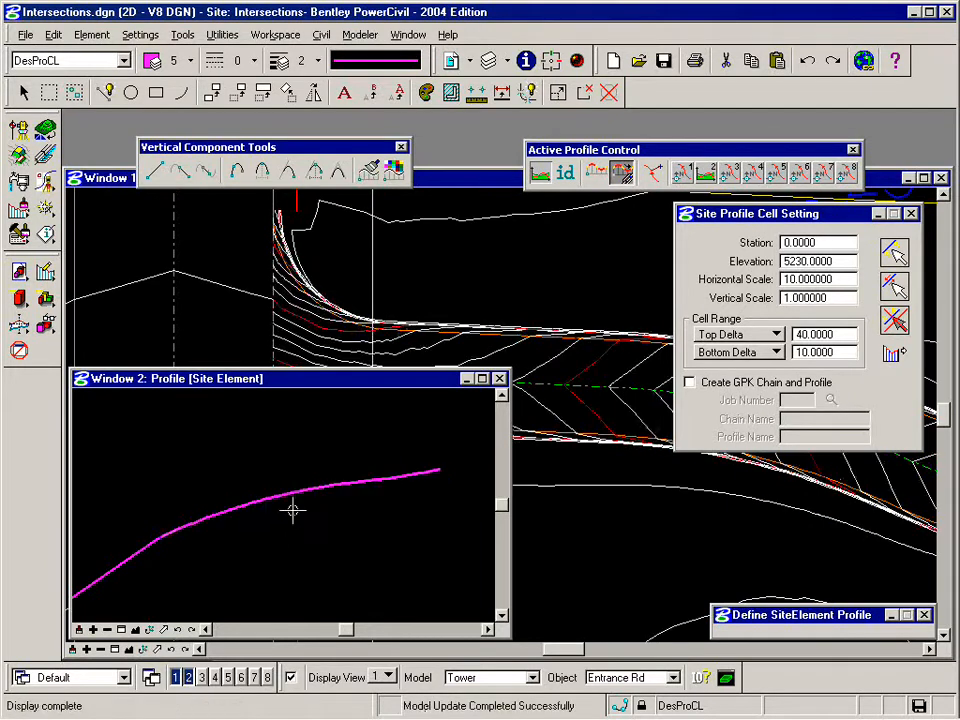
{"action": "left_click", "coordinate": [499, 378]}
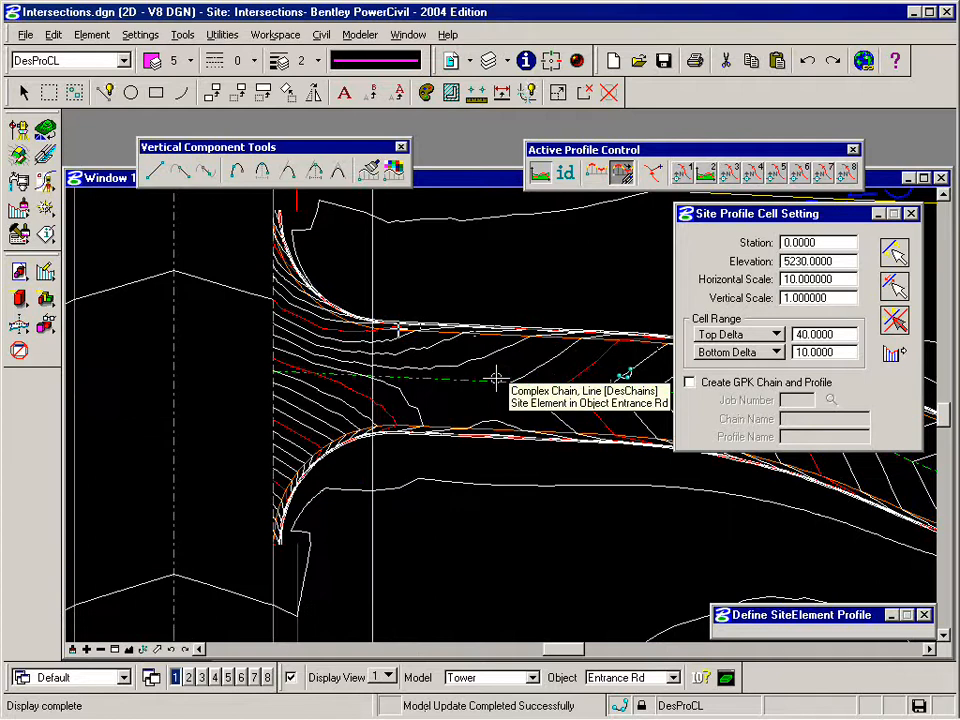